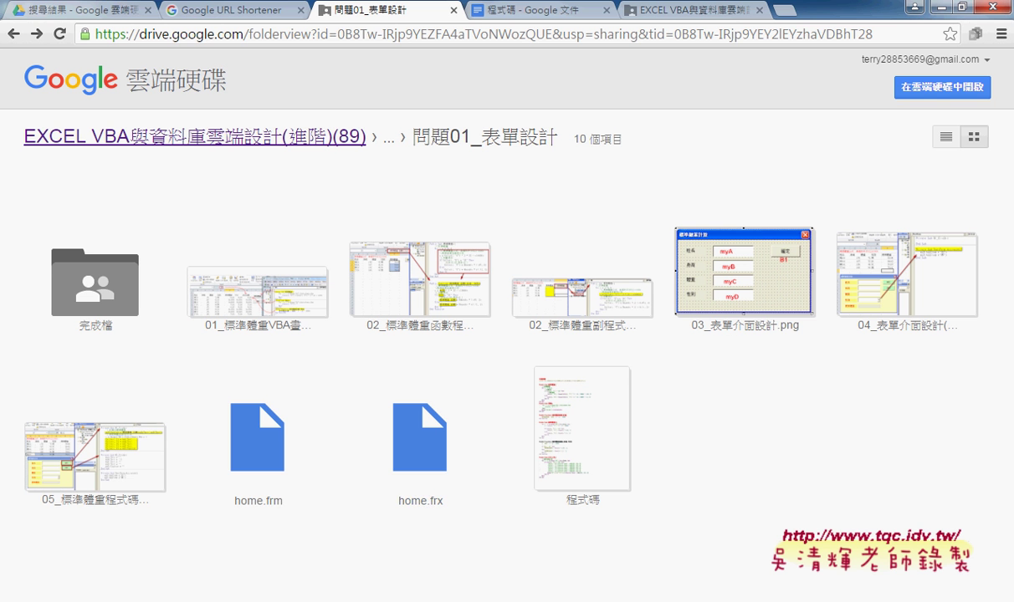
# Step: Switch to the VBA editor, enlarge the Project Explorer, and open the home form's context menu
pyautogui.moveTo(276, 601)
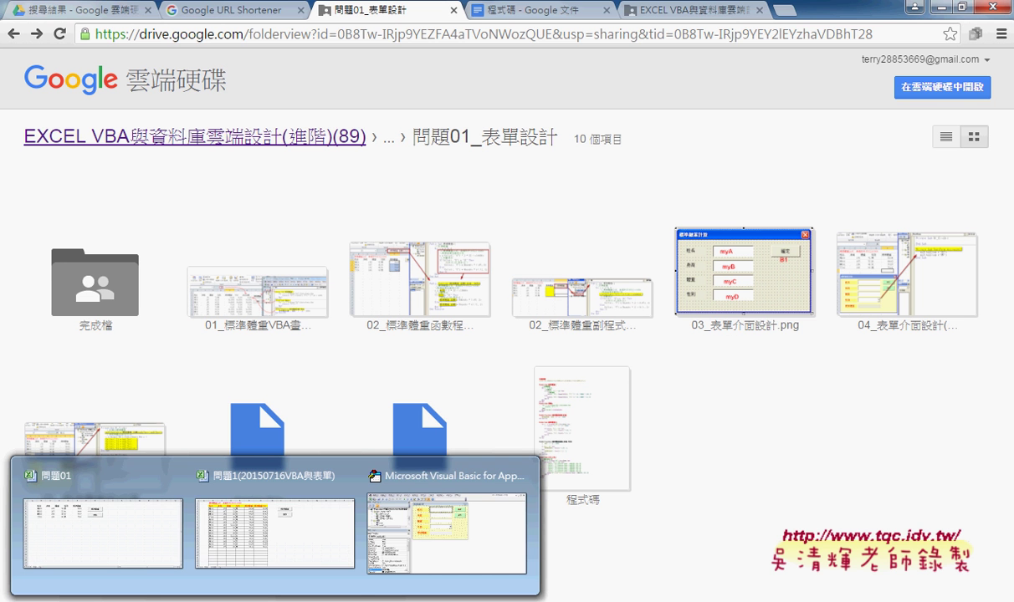
pyautogui.click(415, 556)
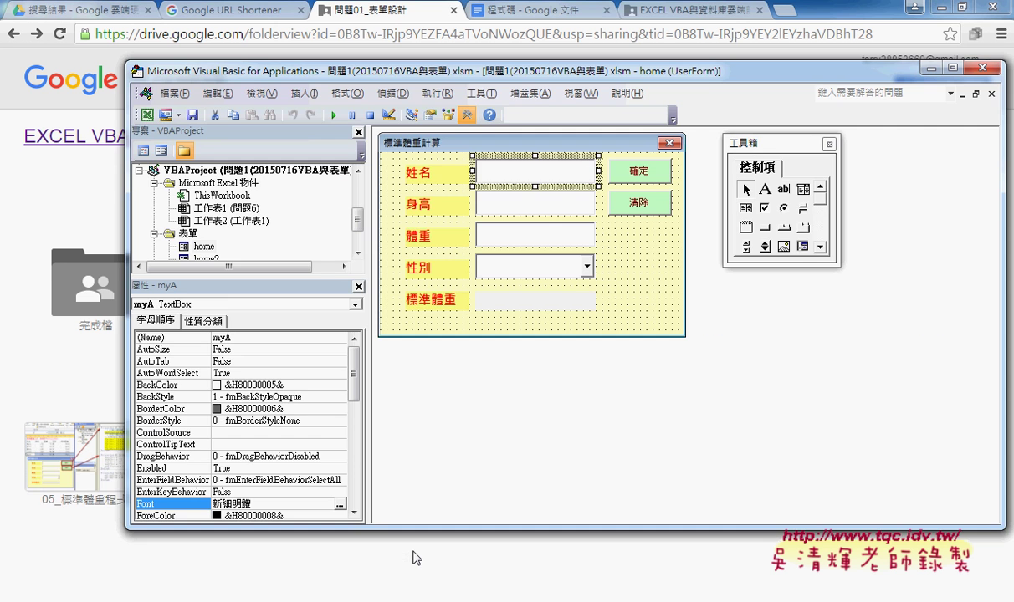
pyautogui.moveTo(325, 278); pyautogui.dragTo(325, 345)
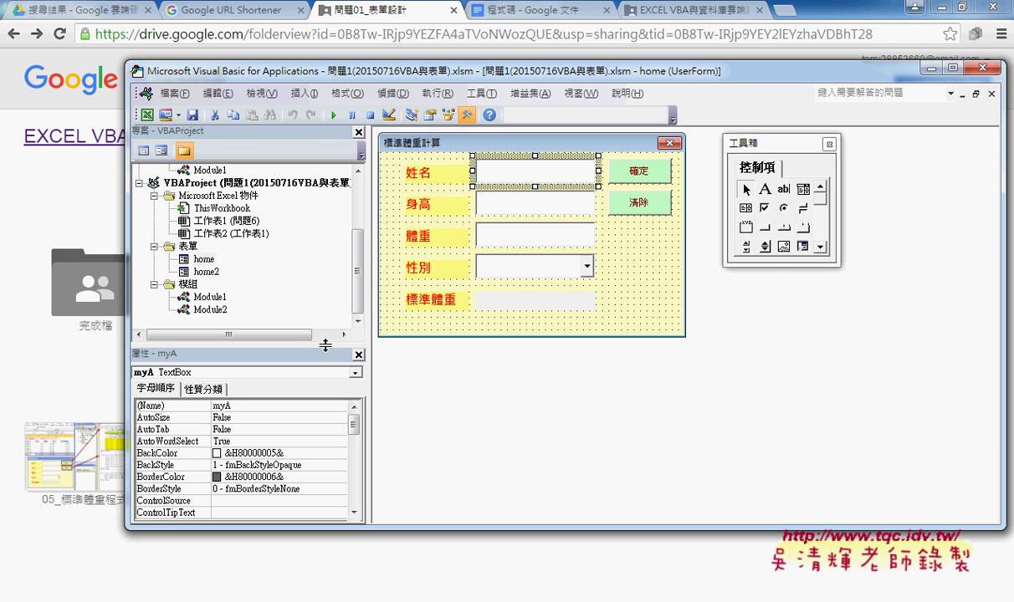
pyautogui.rightClick(206, 259)
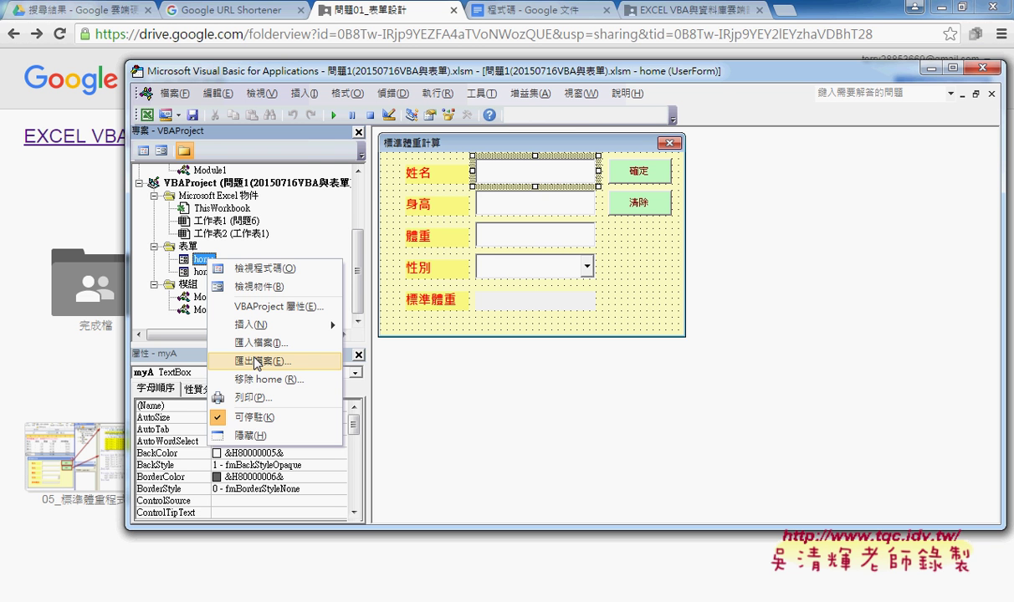
# Step: Export the home form as home.frm to the Desktop (桌面)
pyautogui.click(257, 362)
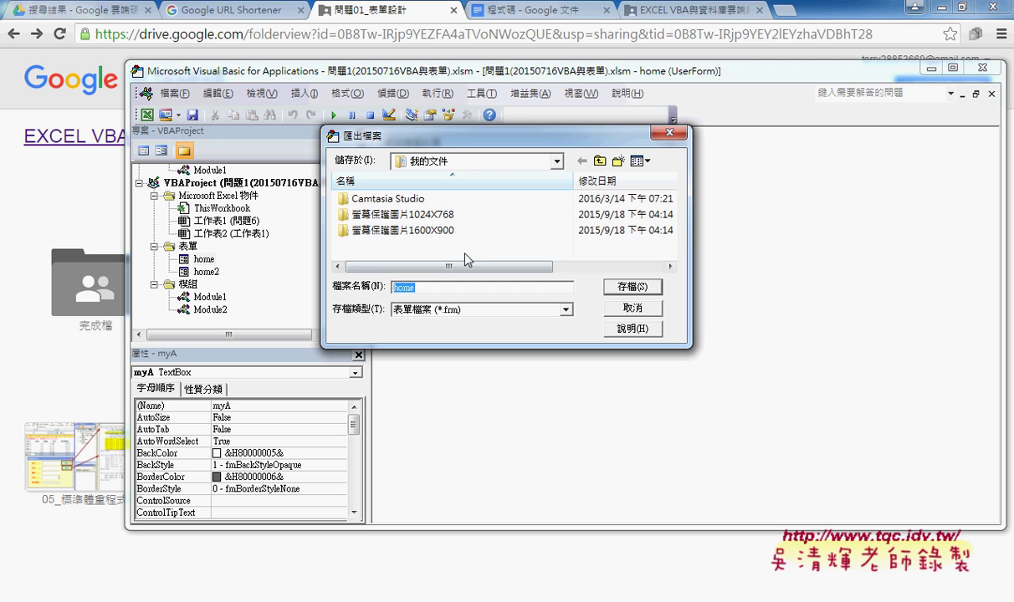
pyautogui.click(502, 161)
pyautogui.click(510, 173)
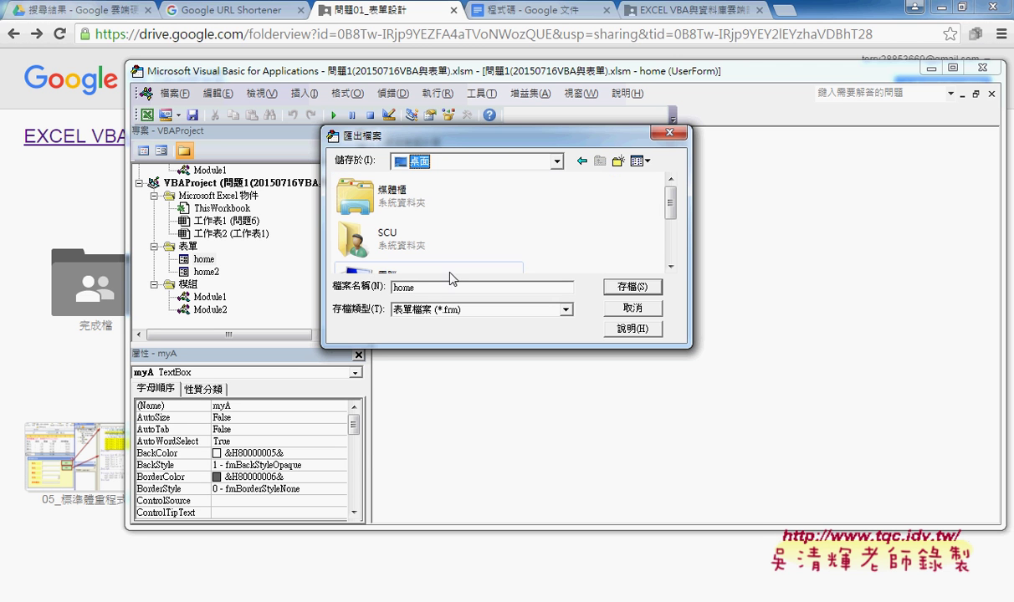
pyautogui.click(405, 287)
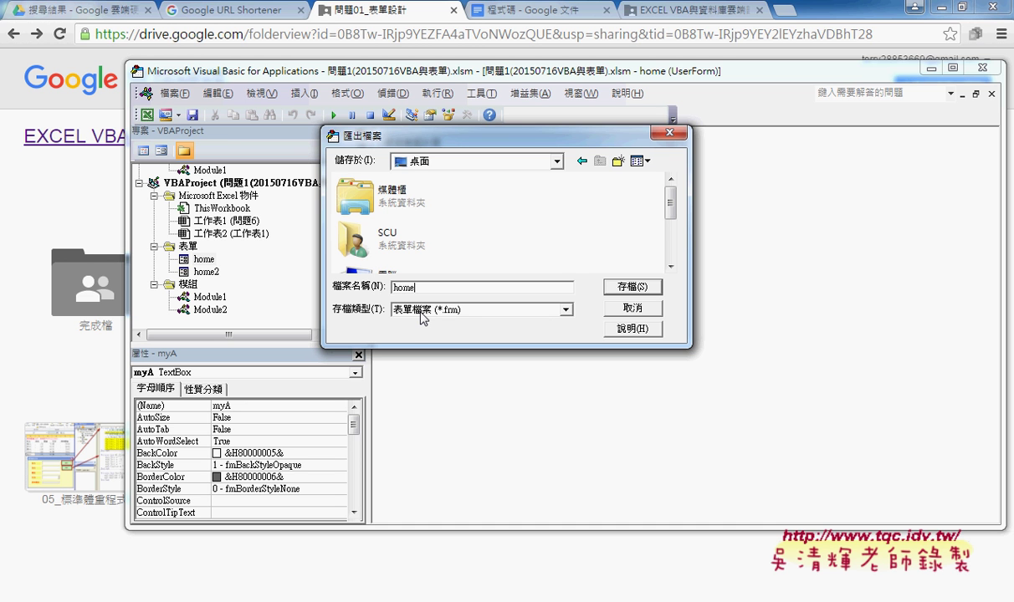
pyautogui.click(624, 287)
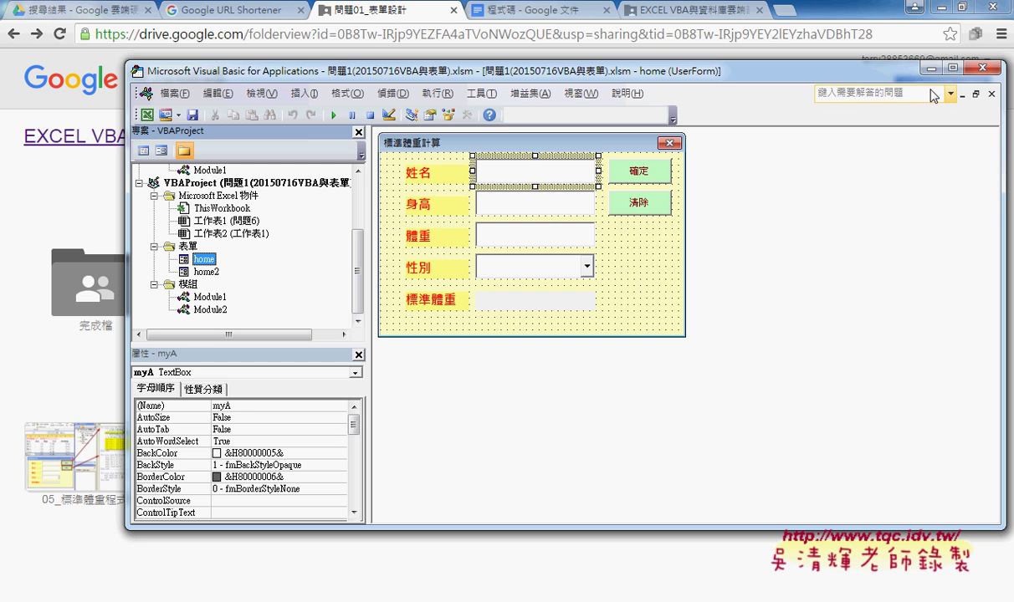
# Step: Minimize the VBA editor, browser, Excel and all folder windows to reveal the desktop
pyautogui.click(930, 67)
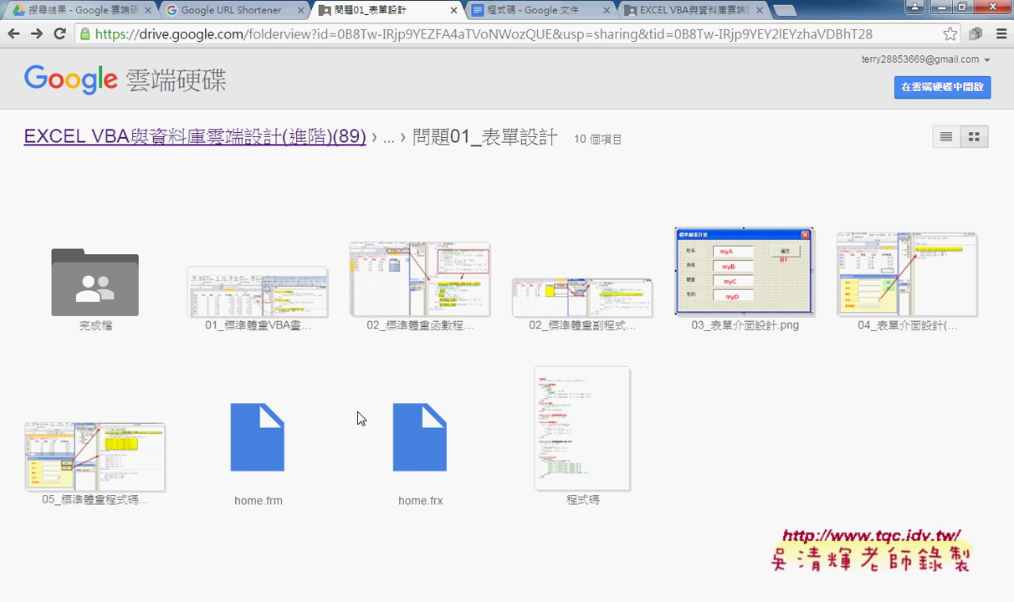
pyautogui.click(937, 7)
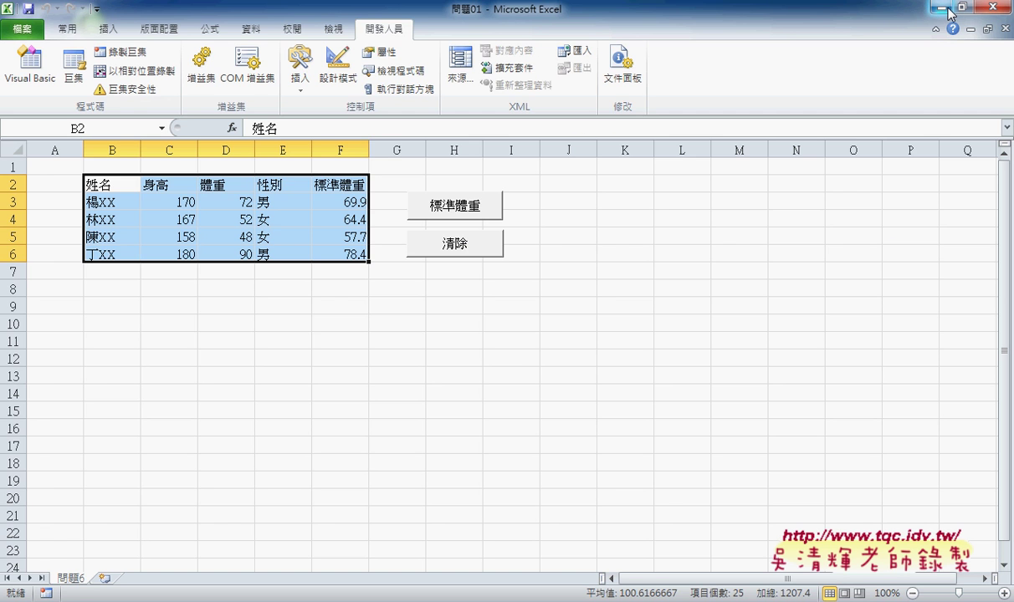
pyautogui.click(941, 7)
pyautogui.click(716, 77)
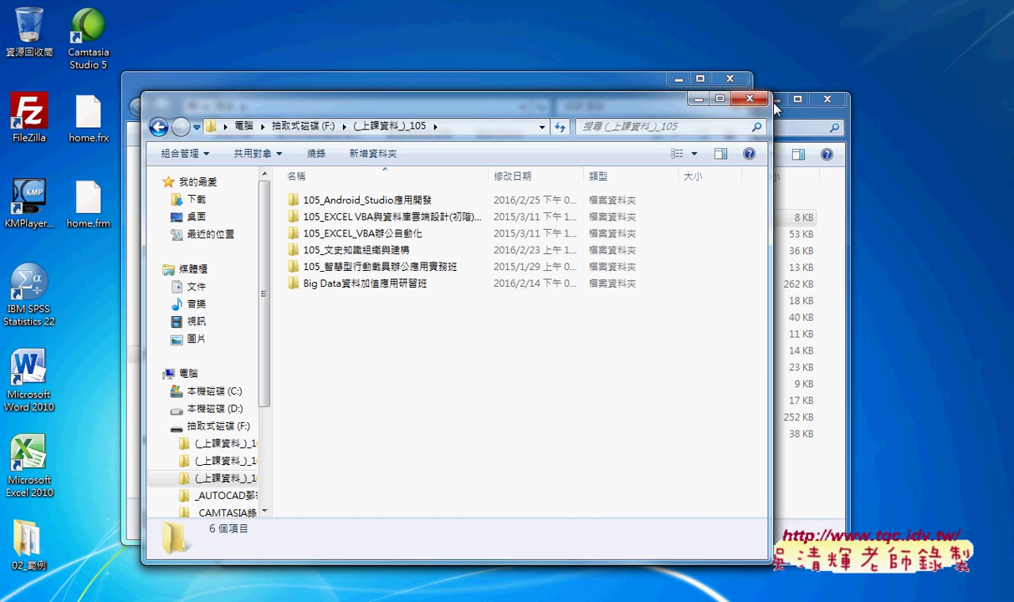
pyautogui.click(774, 99)
pyautogui.click(679, 78)
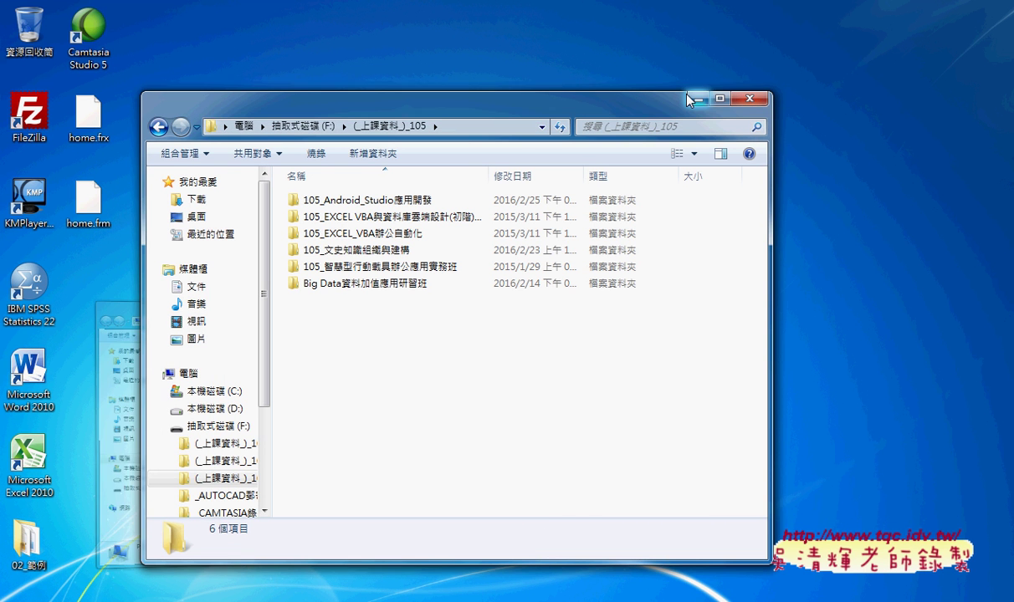
pyautogui.click(689, 98)
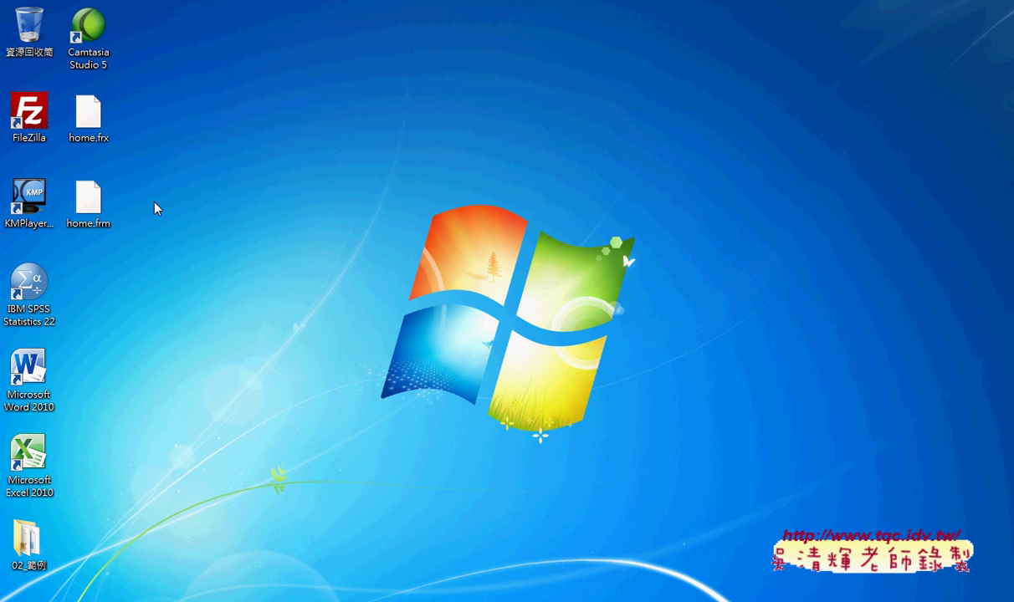
# Step: Confirm home.frm and home.frx are on the desktop, then restore the Google Drive window
pyautogui.click(91, 207)
pyautogui.click(91, 138)
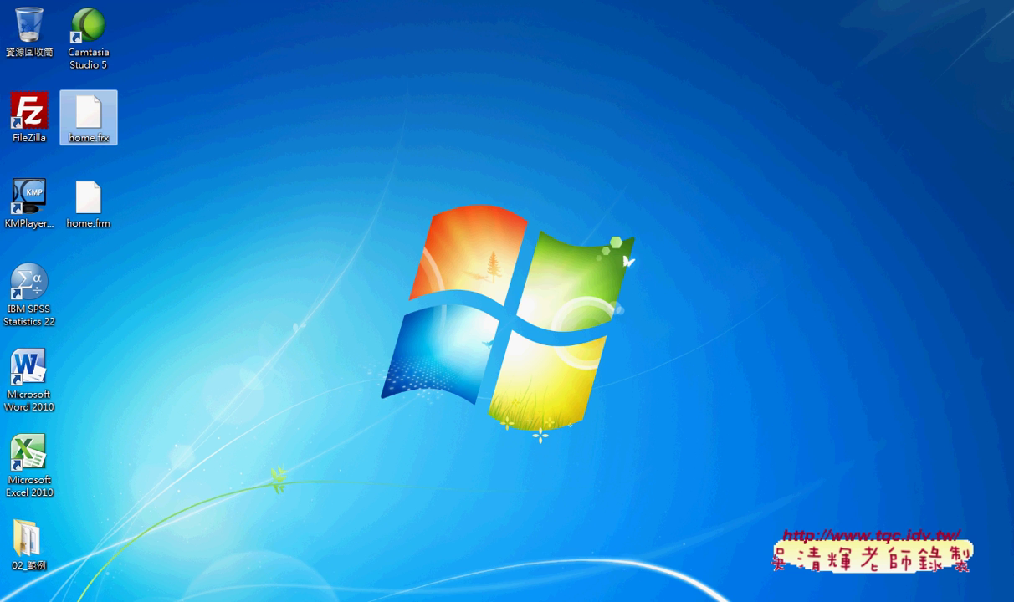
pyautogui.click(192, 598)
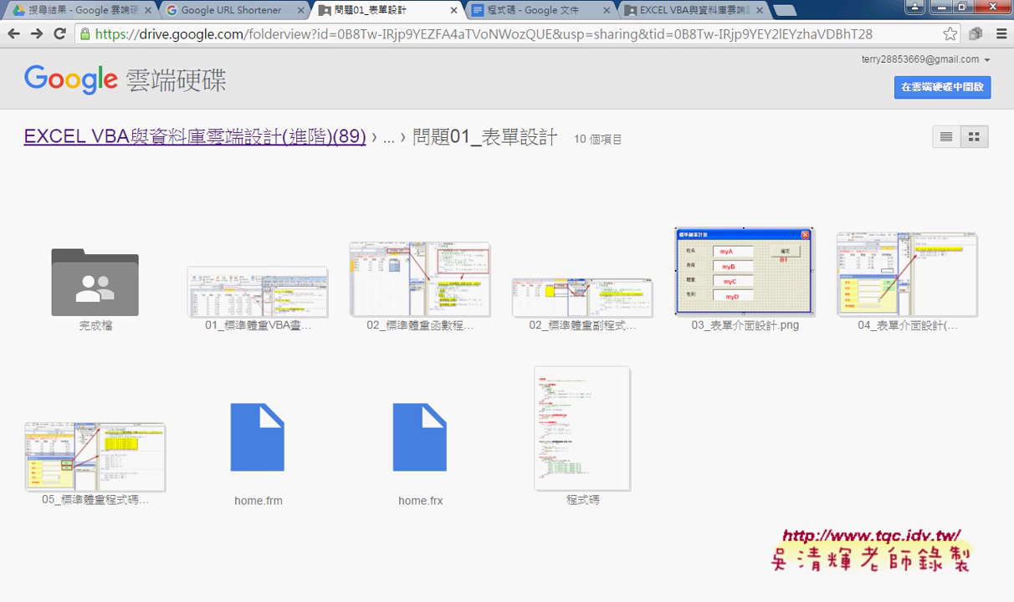
# Step: Download home.frm and then home.frx from Drive, closing each file preview afterwards
pyautogui.click(264, 479)
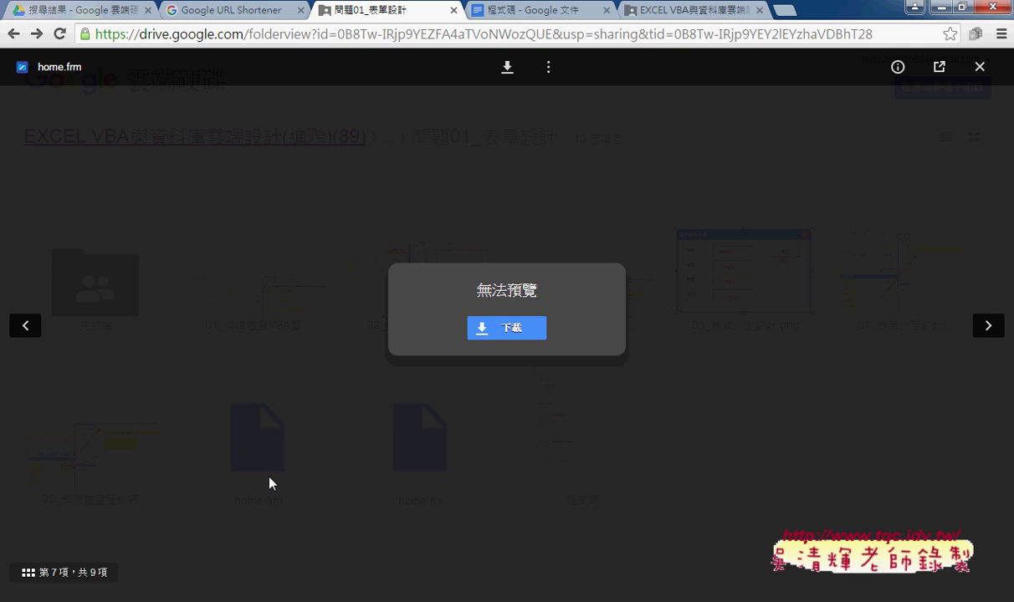
pyautogui.click(506, 68)
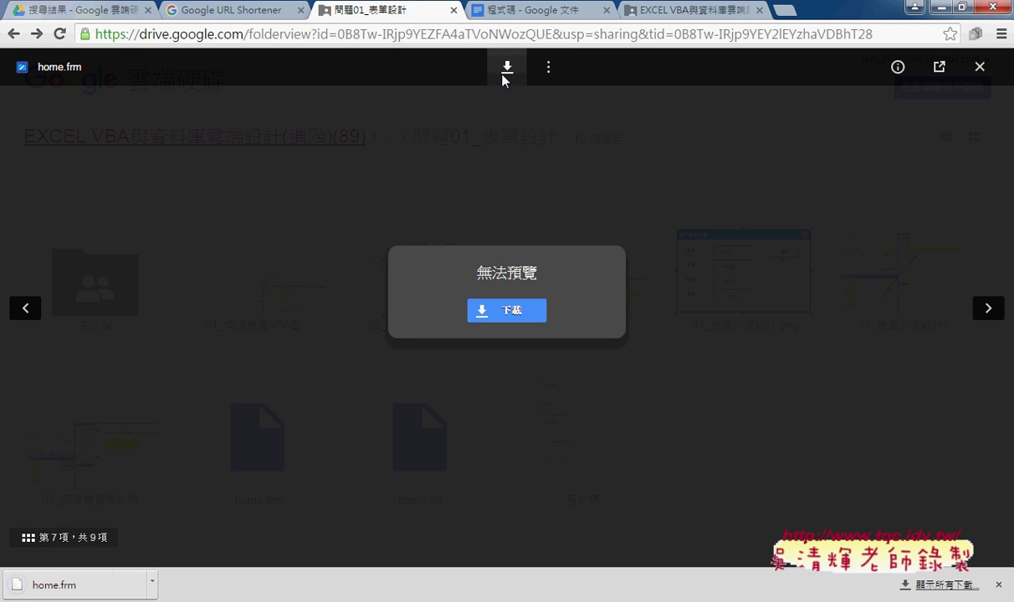
pyautogui.click(980, 66)
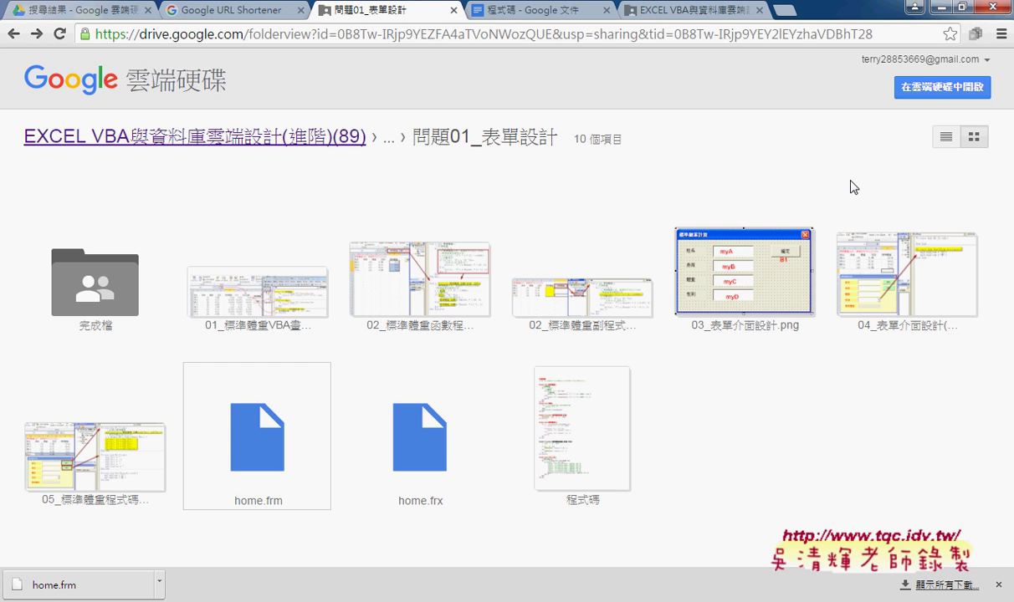
pyautogui.click(423, 431)
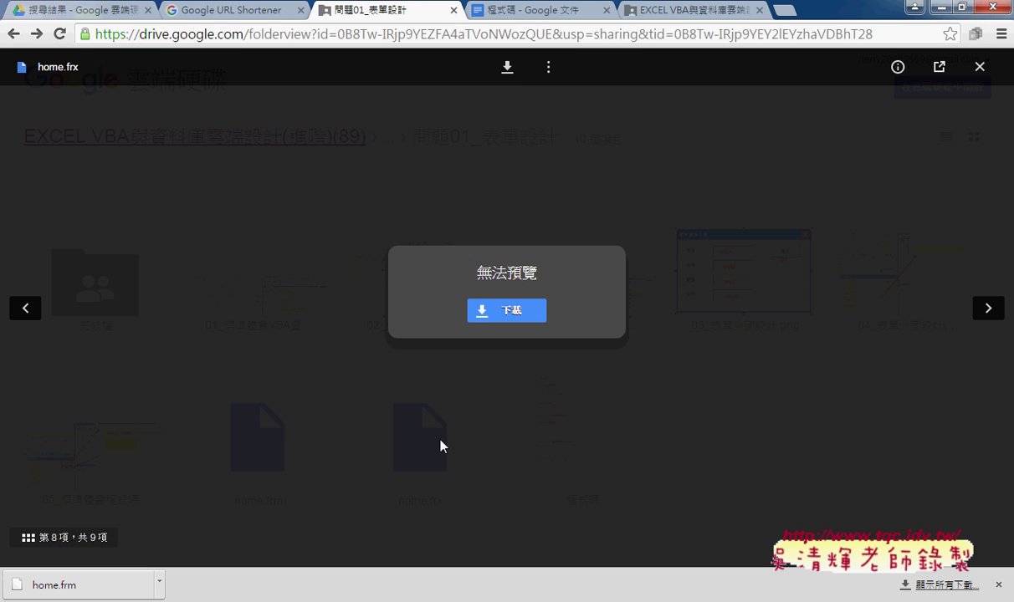
pyautogui.click(512, 76)
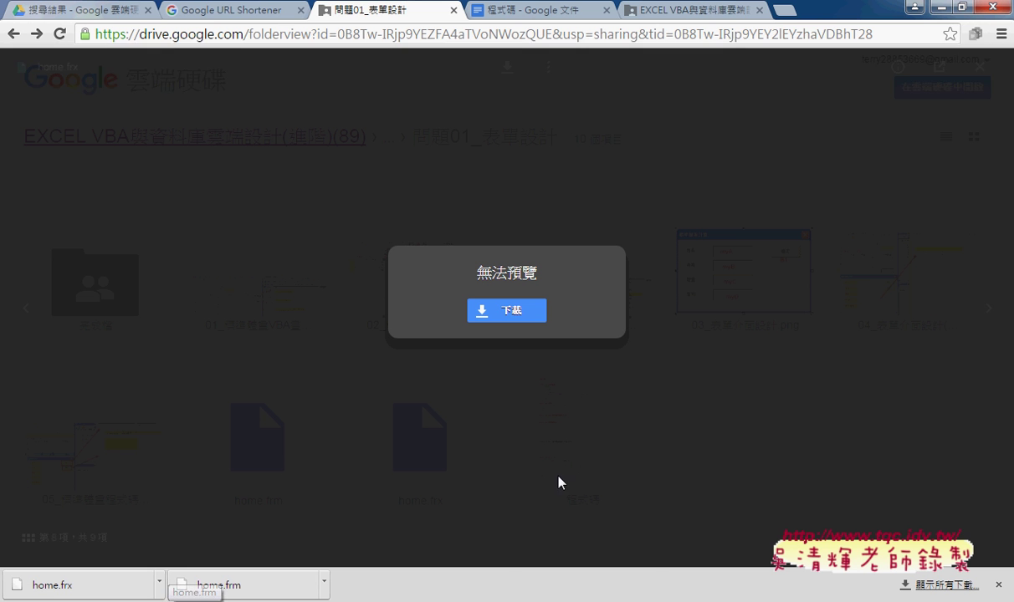
pyautogui.click(977, 68)
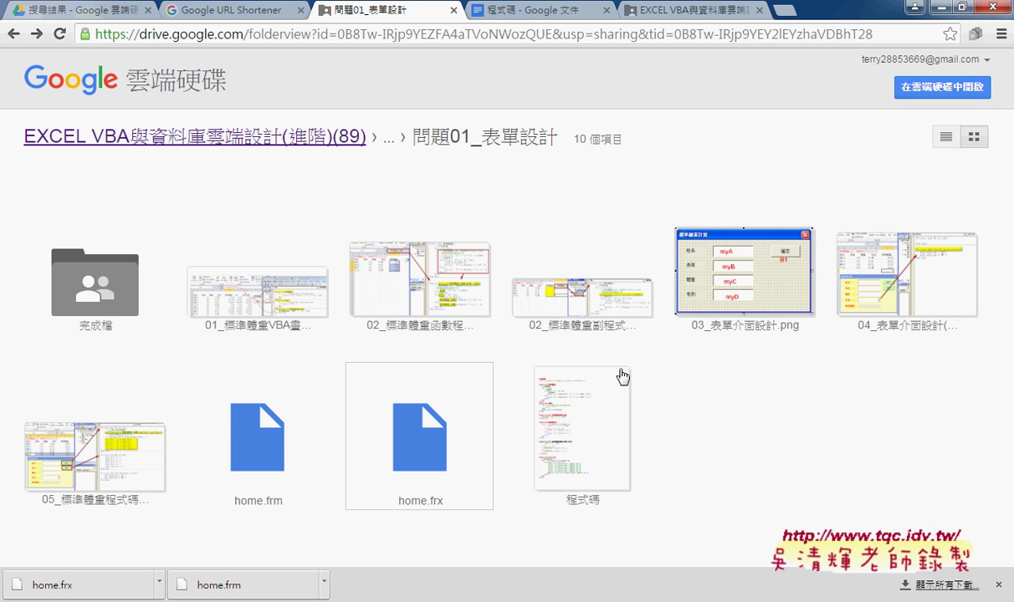
# Step: Show the downloaded home.frm in its Downloads folder and select it together with home.frx
pyautogui.click(326, 585)
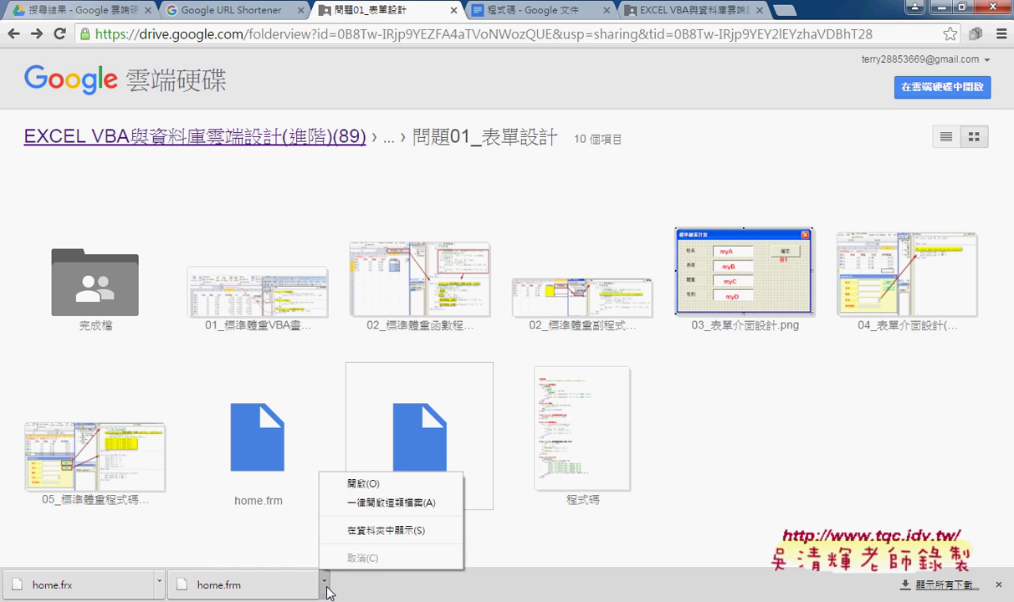
pyautogui.click(383, 530)
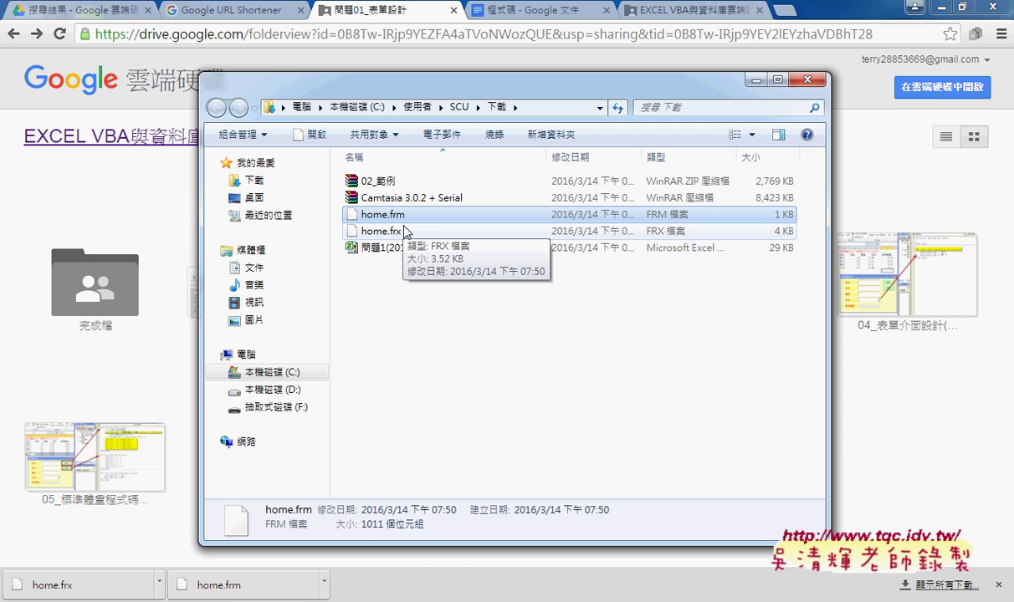
pyautogui.moveTo(808, 216); pyautogui.dragTo(771, 233)
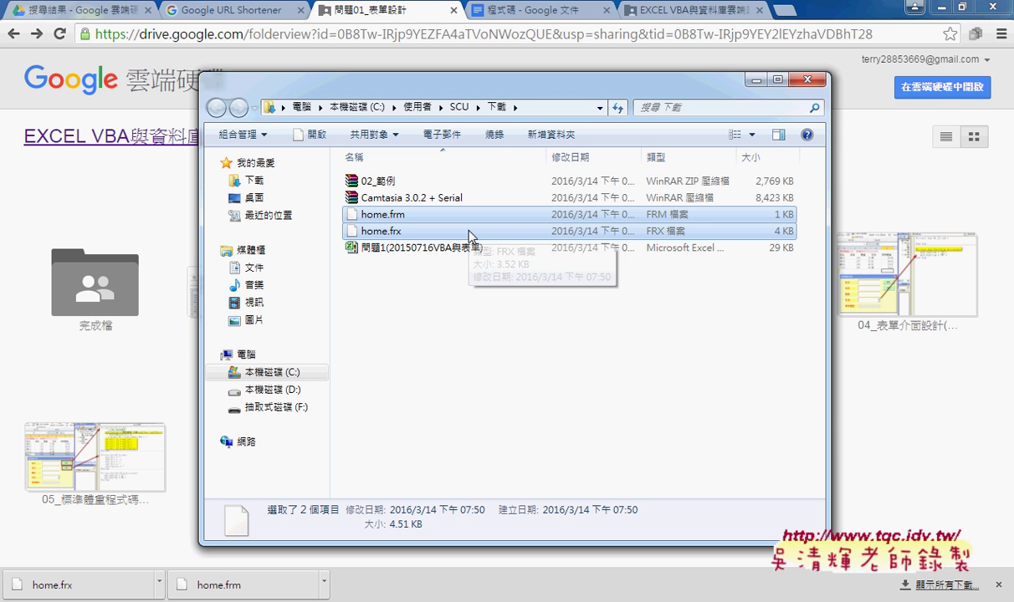
# Step: Copy the Downloads folder path from the Explorer address bar
pyautogui.rightClick(492, 113)
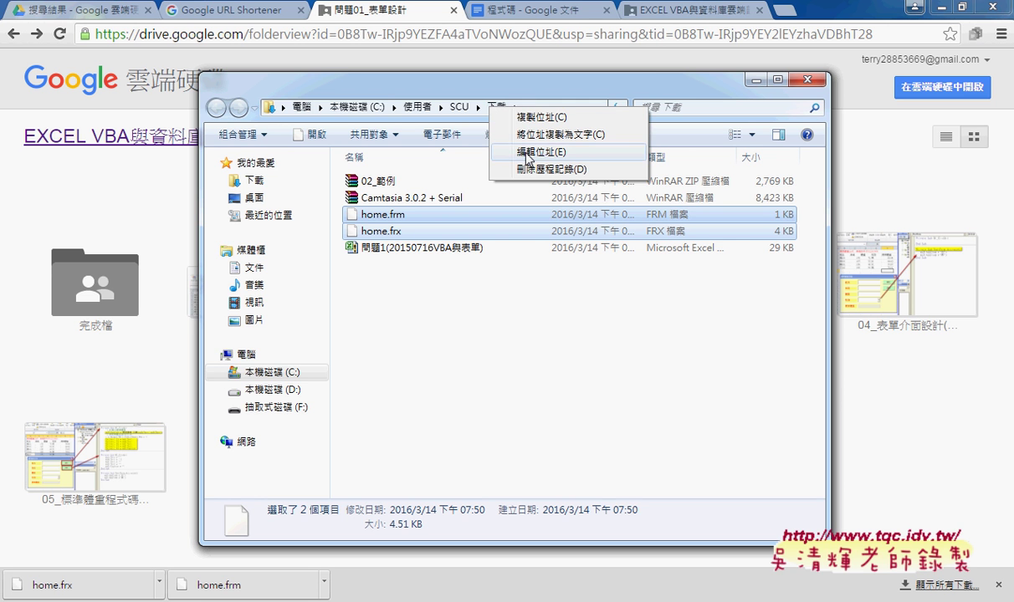
pyautogui.click(527, 153)
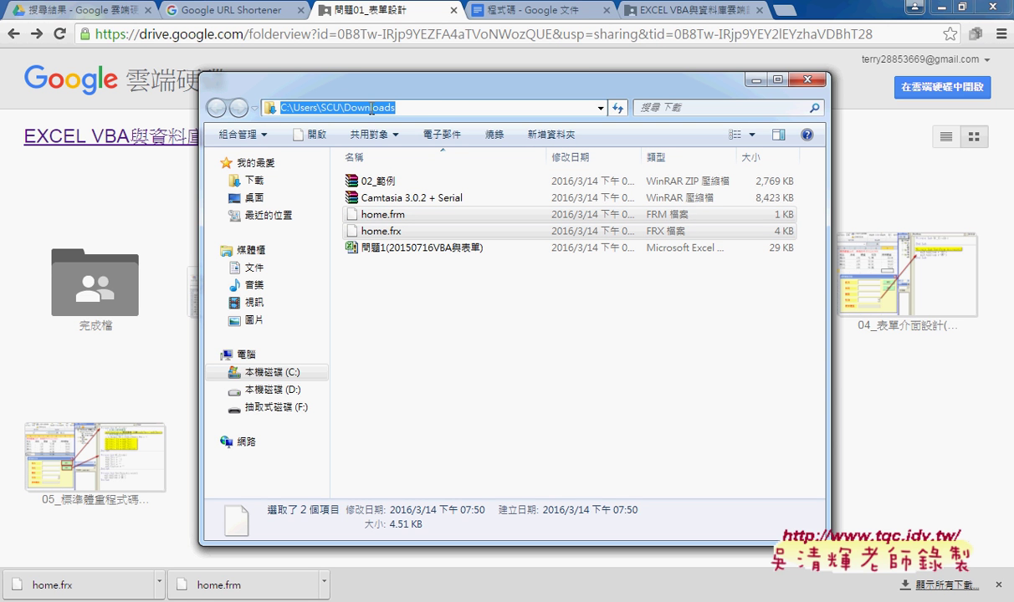
pyautogui.rightClick(371, 110)
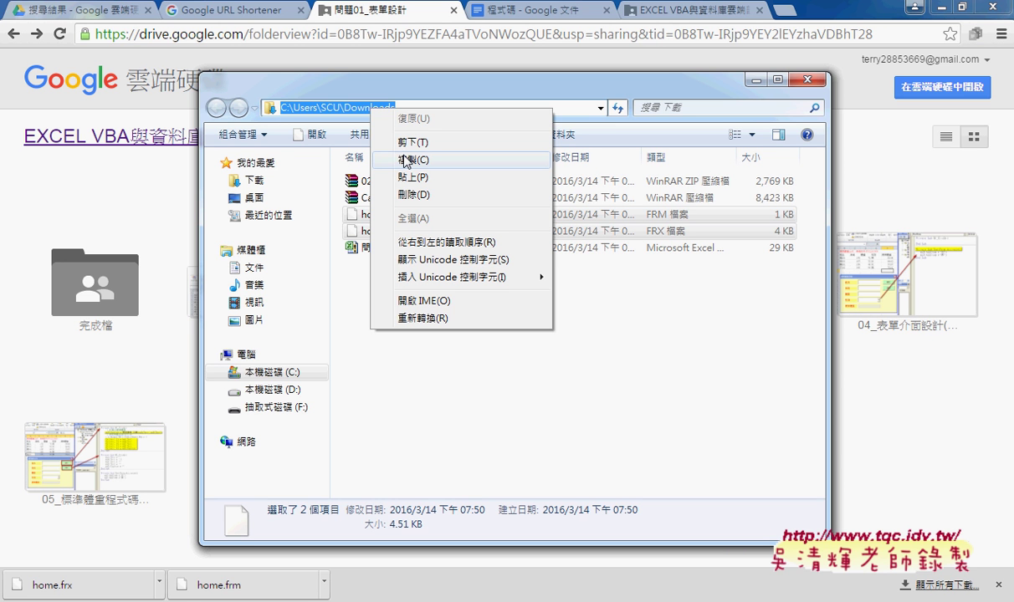
pyautogui.click(405, 160)
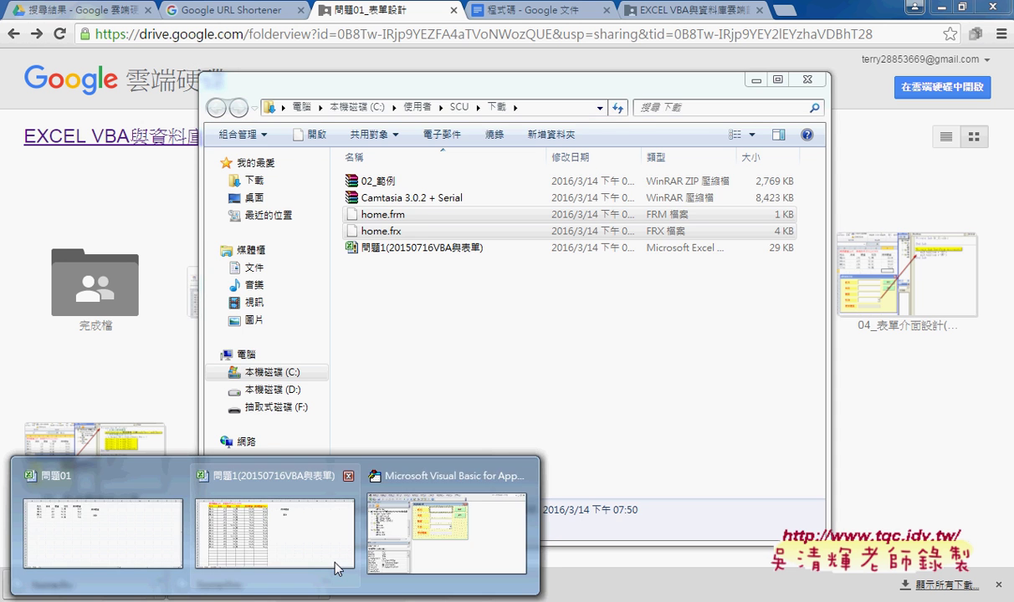
# Step: Remove the old home form from 問題01.xlsx's 表單 folder, answering 否 to exporting it
pyautogui.click(436, 515)
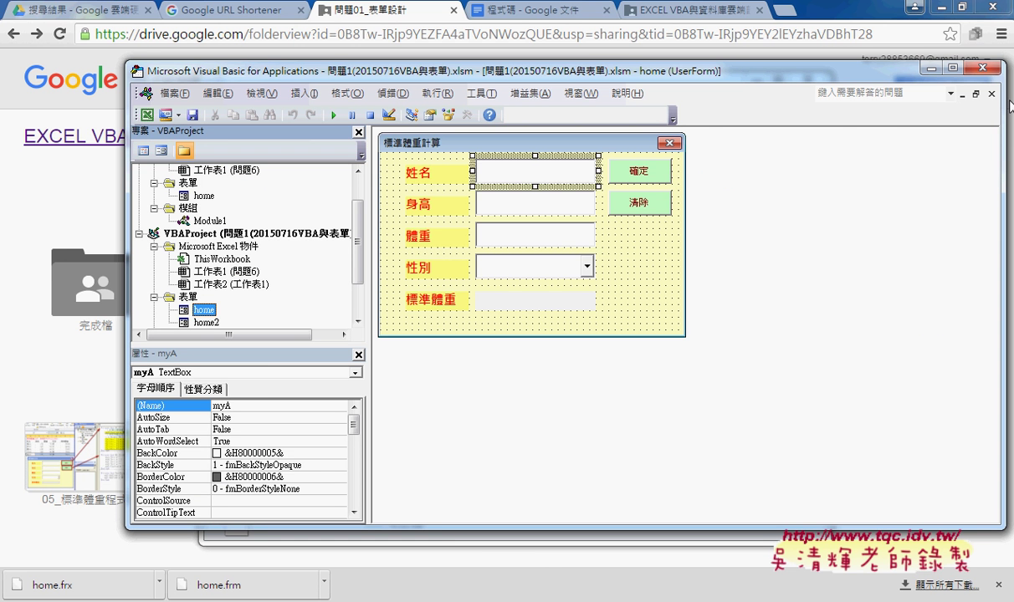
pyautogui.click(962, 94)
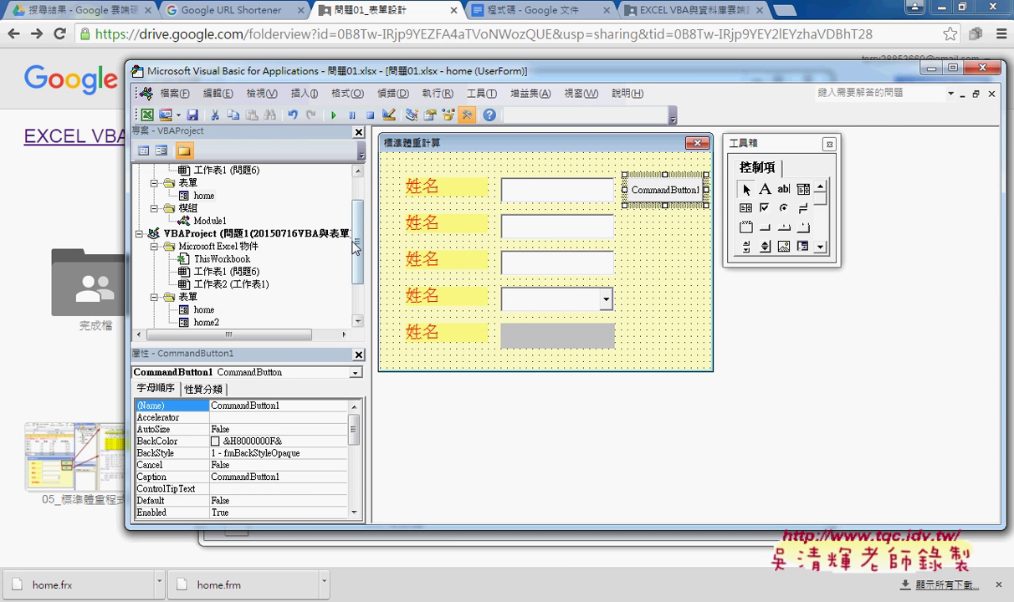
pyautogui.scroll(1, 335, 238)
pyautogui.click(204, 233)
pyautogui.rightClick(209, 235)
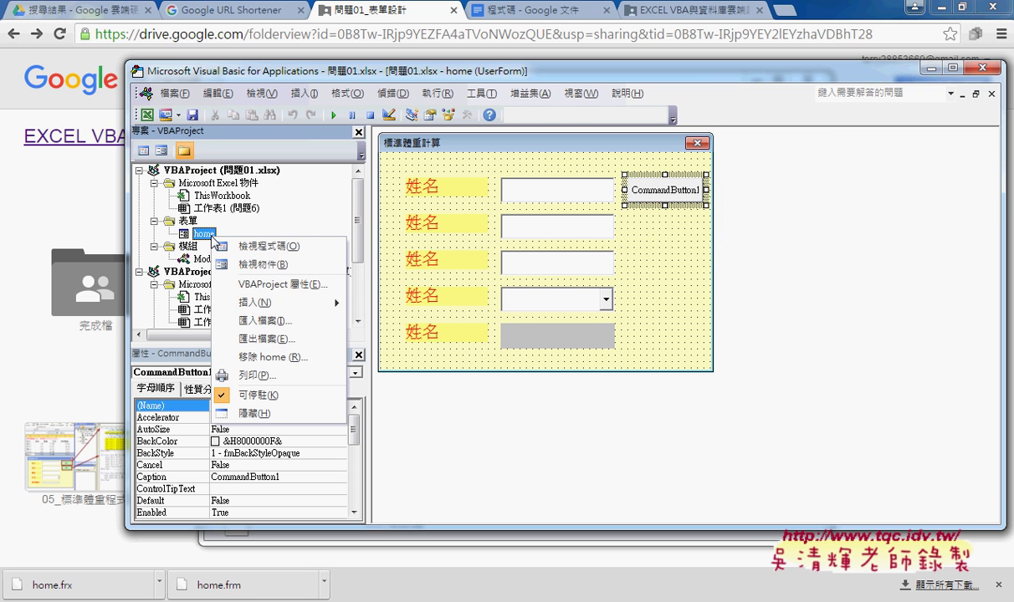
pyautogui.click(243, 337)
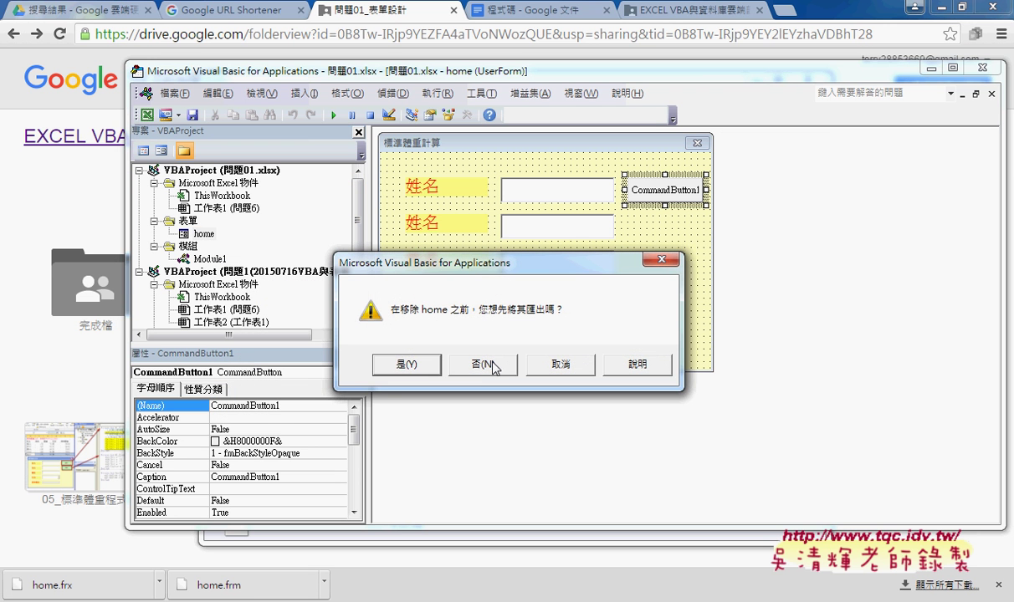
pyautogui.click(474, 356)
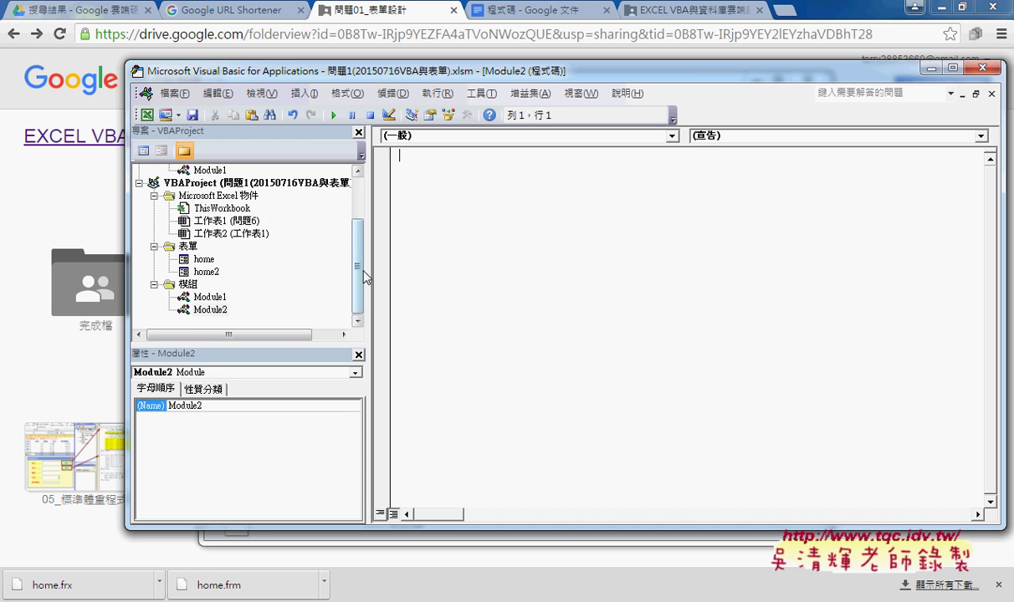
pyautogui.scroll(2, 344, 256)
# Step: Import home.frm into VBAProject (問題01.xlsx) by pasting the Downloads path into 匯入檔案
pyautogui.rightClick(228, 184)
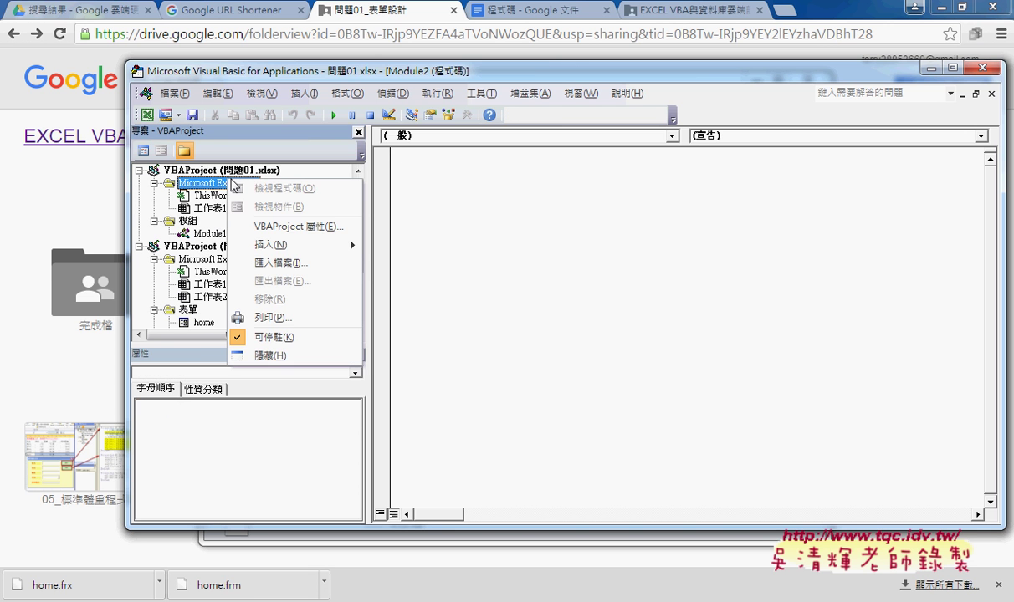
pyautogui.click(255, 259)
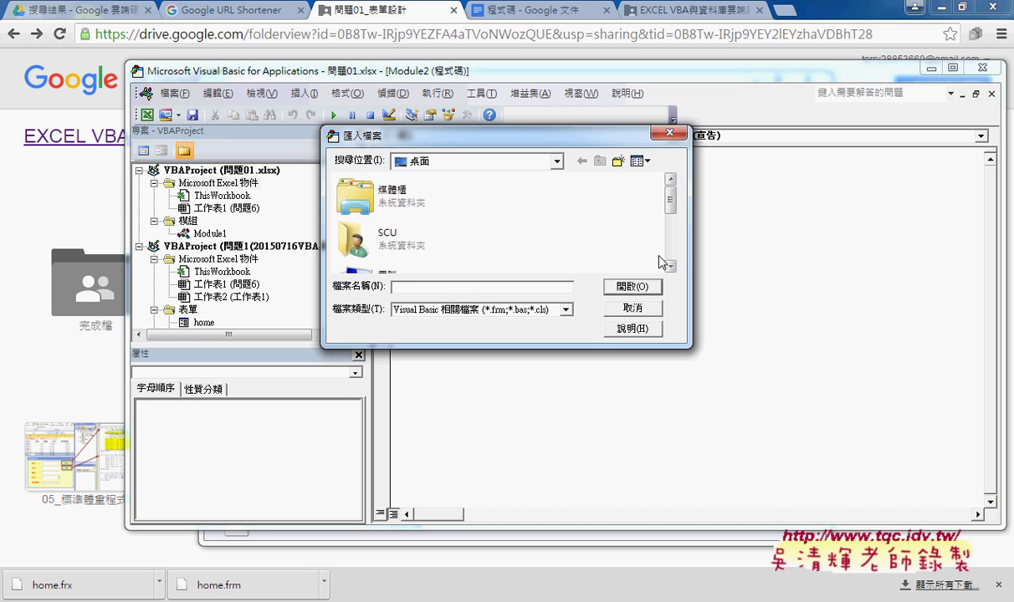
pyautogui.rightClick(494, 286)
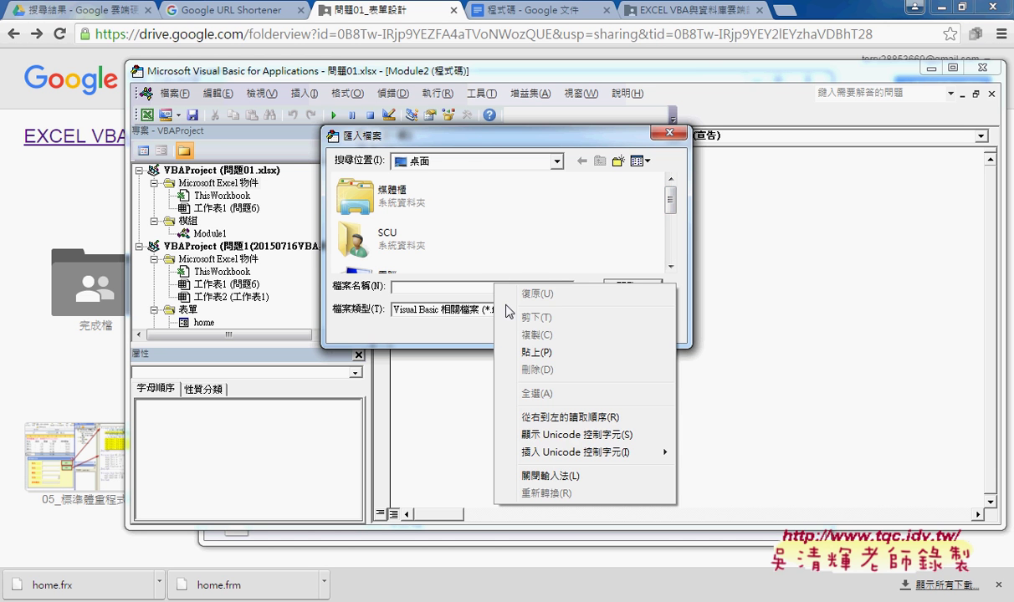
pyautogui.click(584, 352)
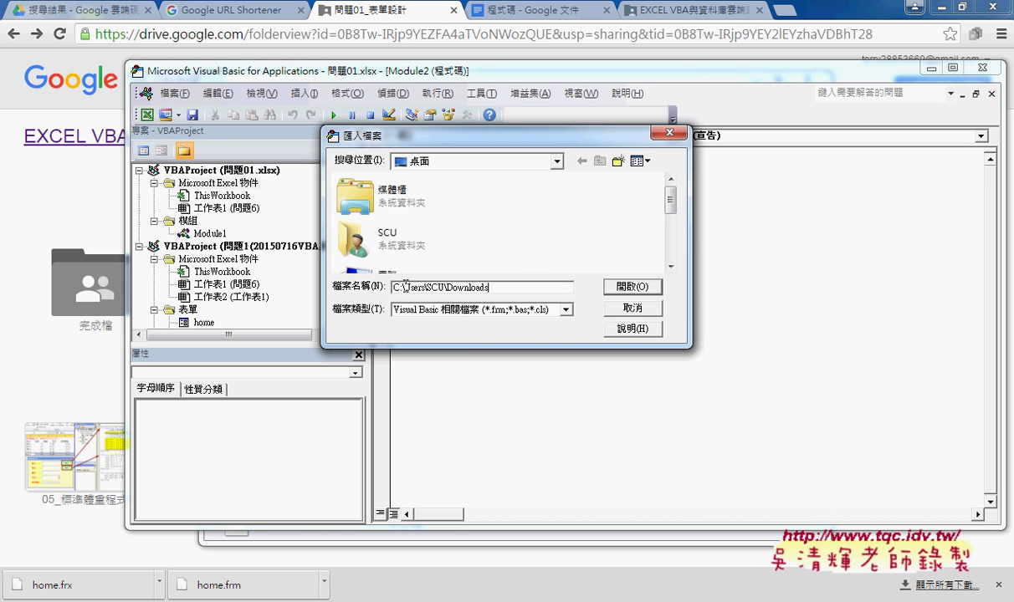
pyautogui.click(624, 286)
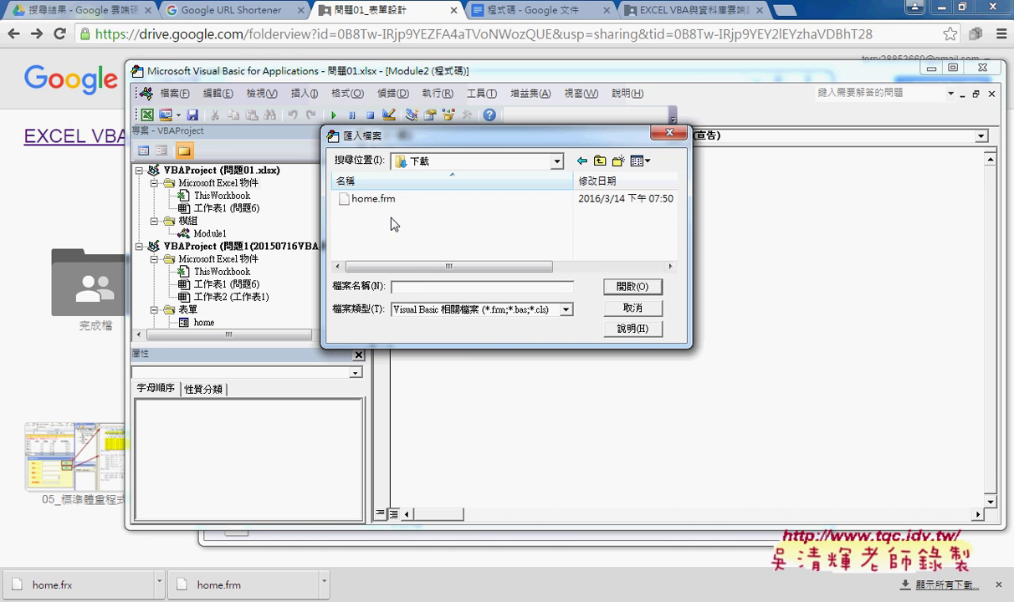
pyautogui.click(375, 201)
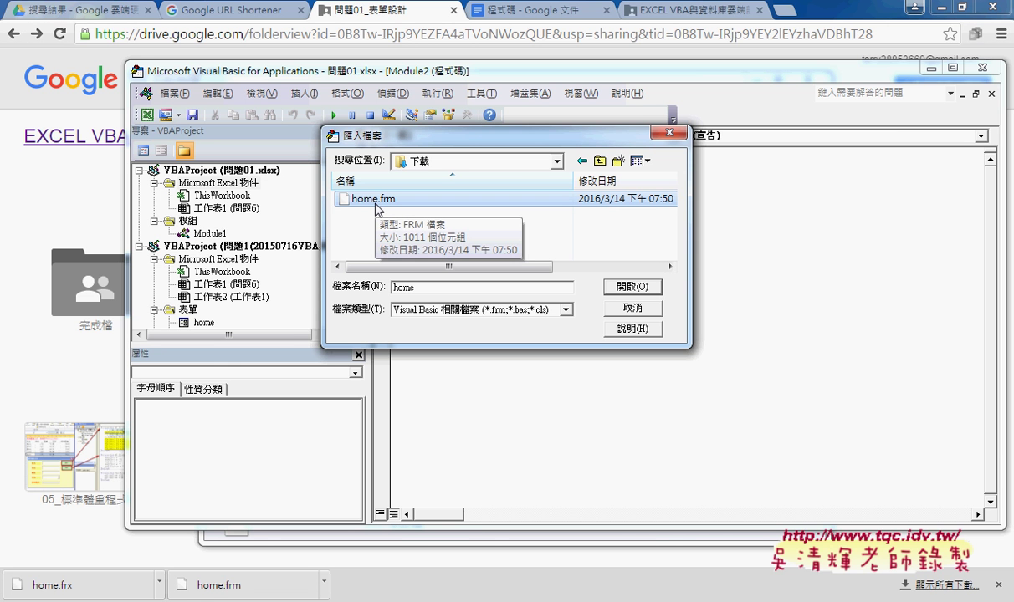
pyautogui.click(623, 286)
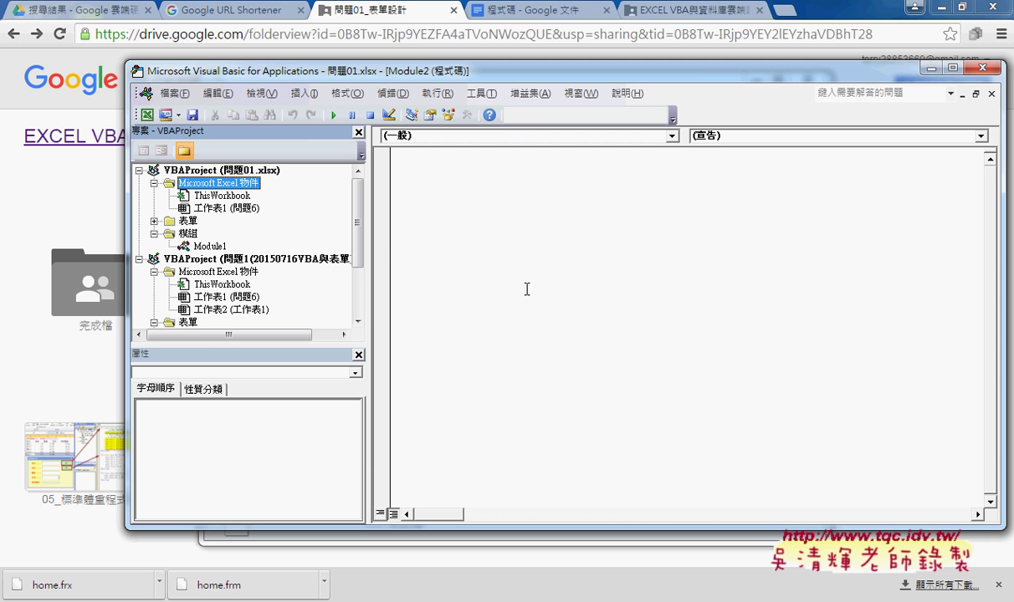
# Step: Expand the 表單 folder and open the imported home form's designer view
pyautogui.doubleClick(187, 221)
pyautogui.click(202, 234)
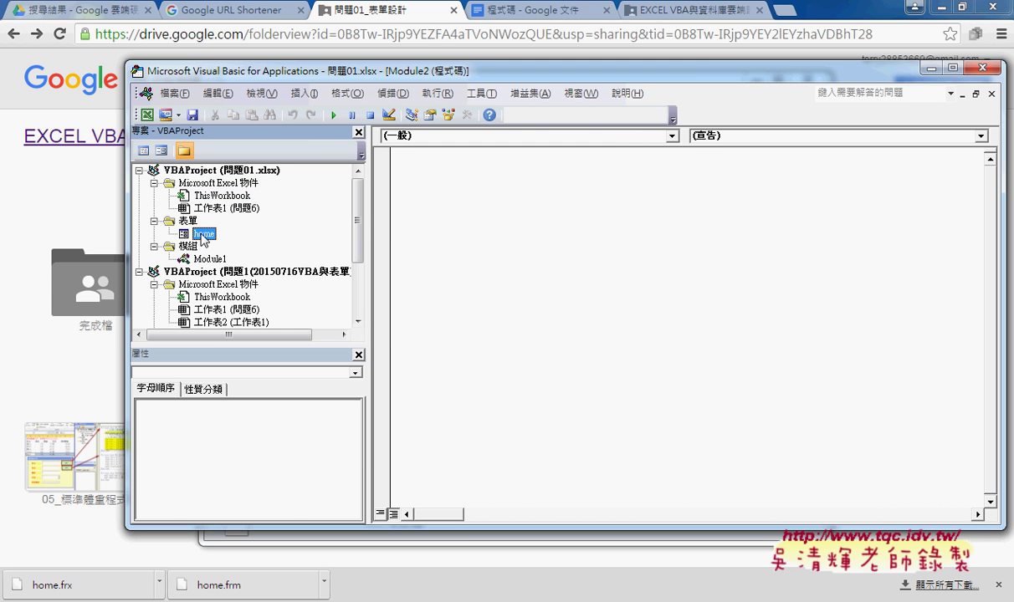
pyautogui.doubleClick(202, 234)
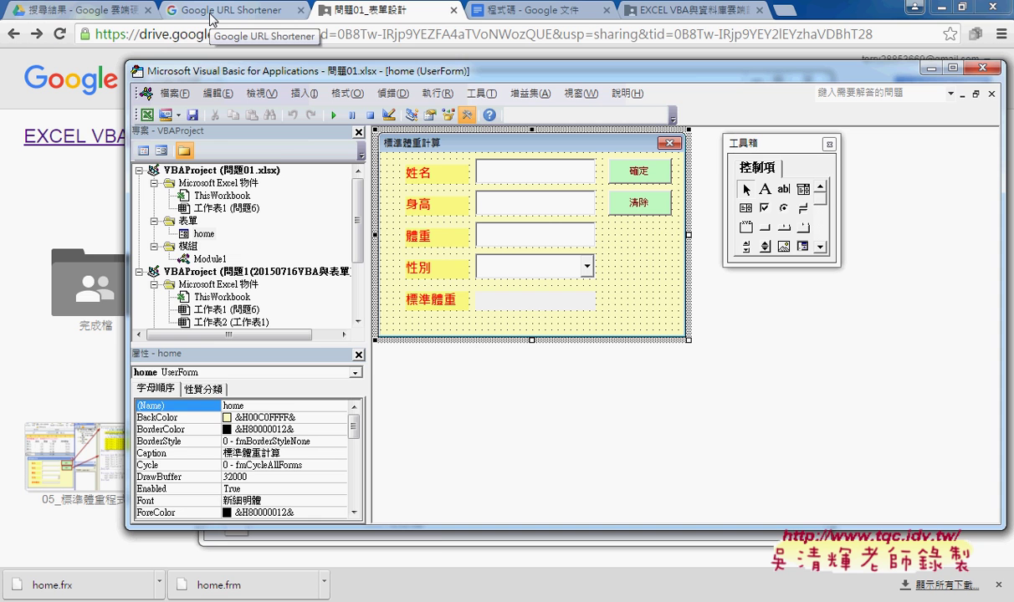
pyautogui.click(289, 7)
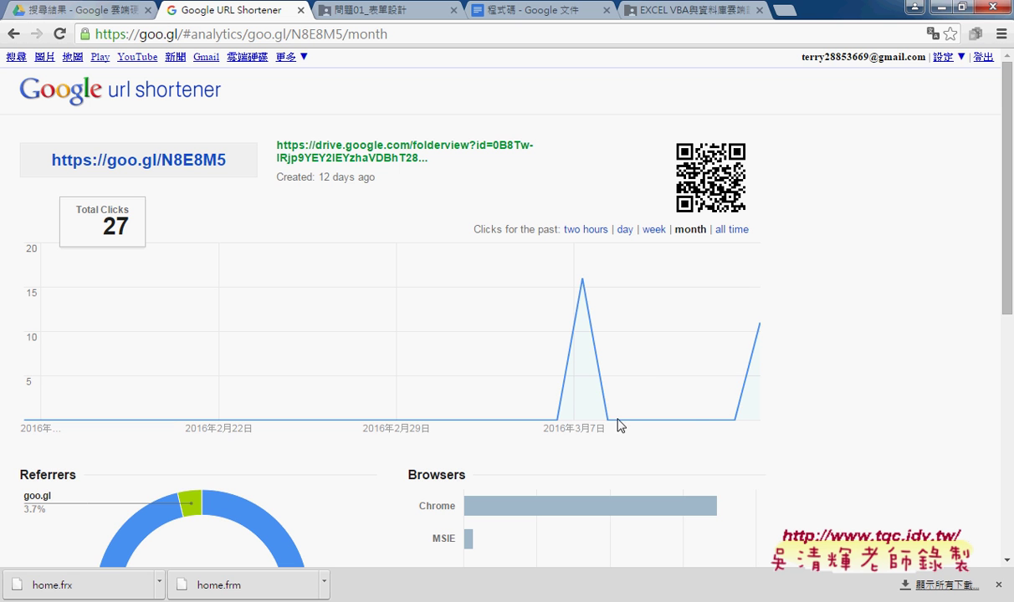
# Step: Review the goo.gl link's chart of 27 total clicks, then minimize the browser
pyautogui.moveTo(762, 307)
pyautogui.moveTo(733, 420)
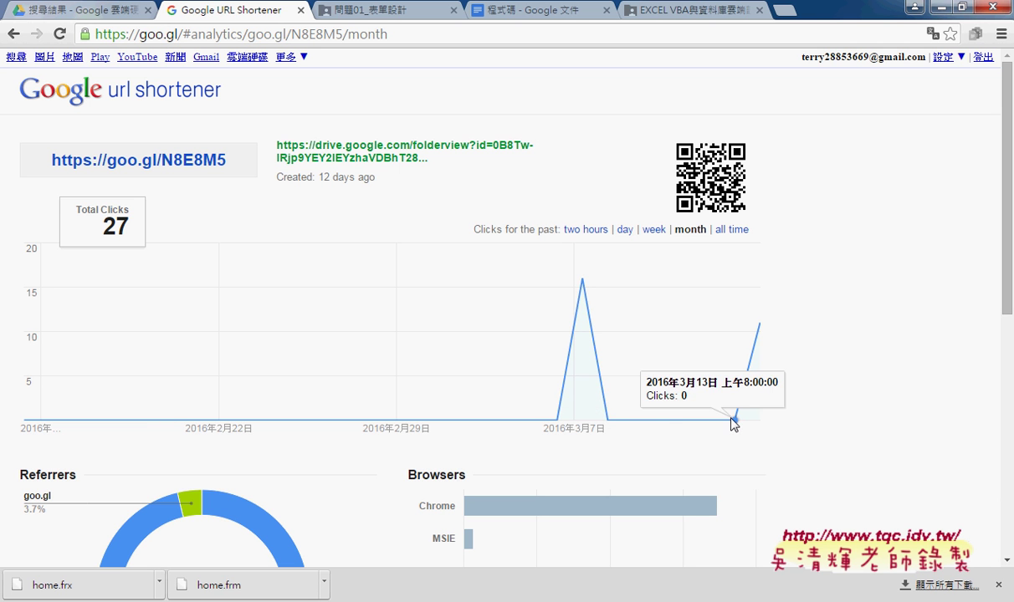
pyautogui.moveTo(583, 287)
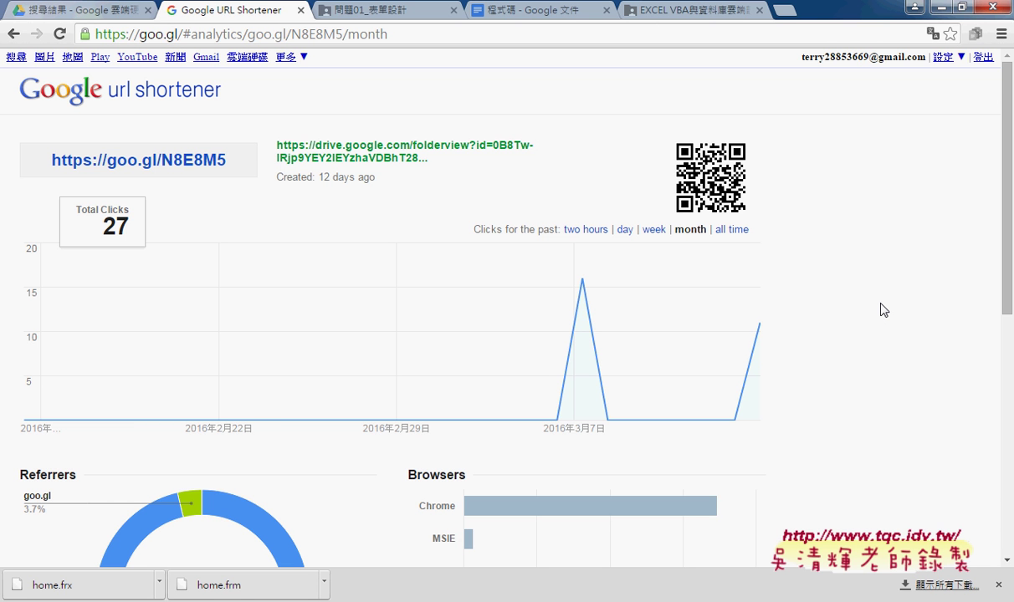
pyautogui.click(916, 7)
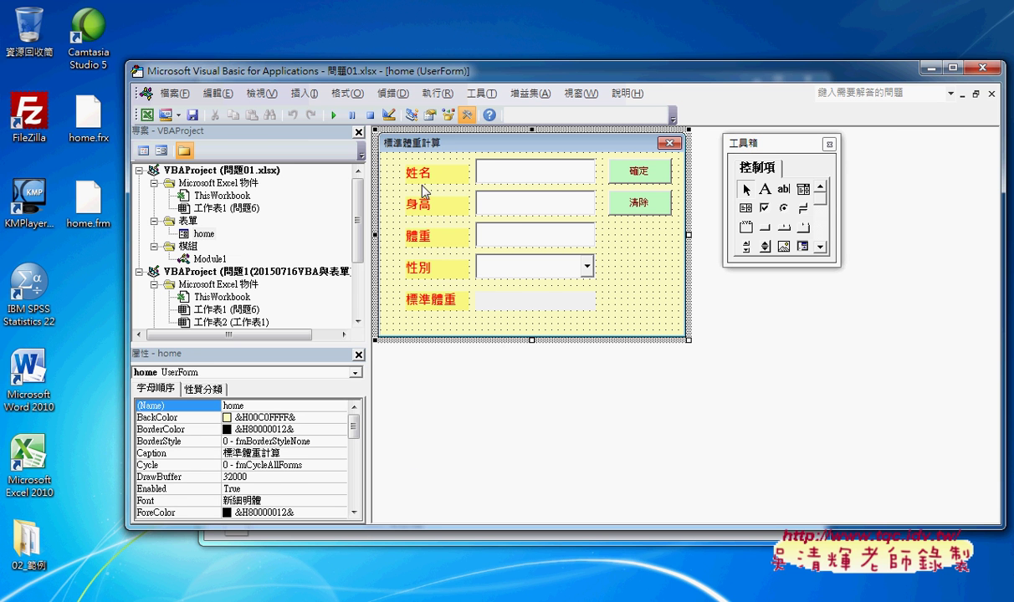
pyautogui.click(549, 172)
pyautogui.click(218, 378)
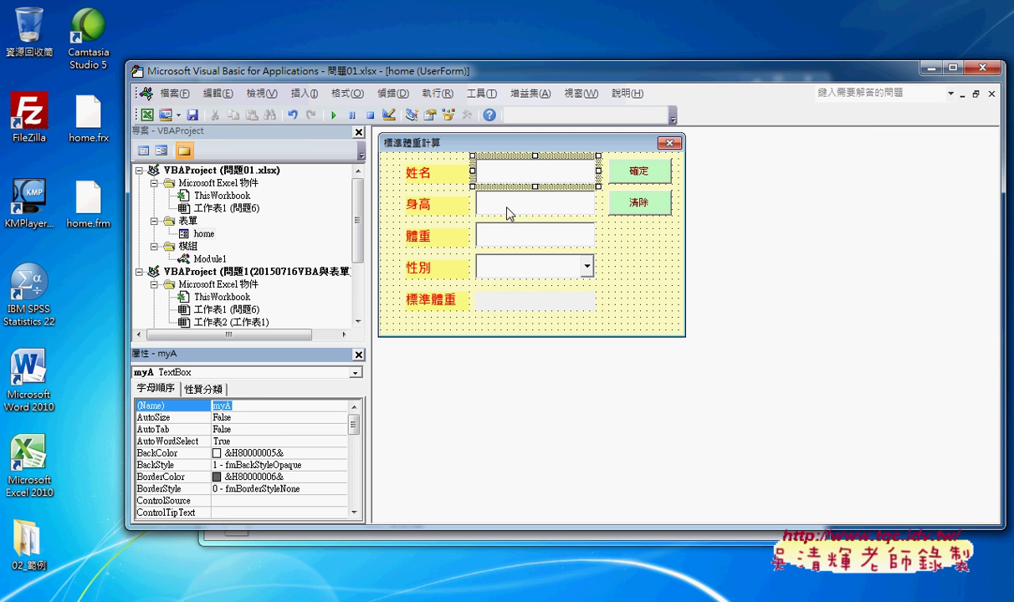
pyautogui.click(519, 305)
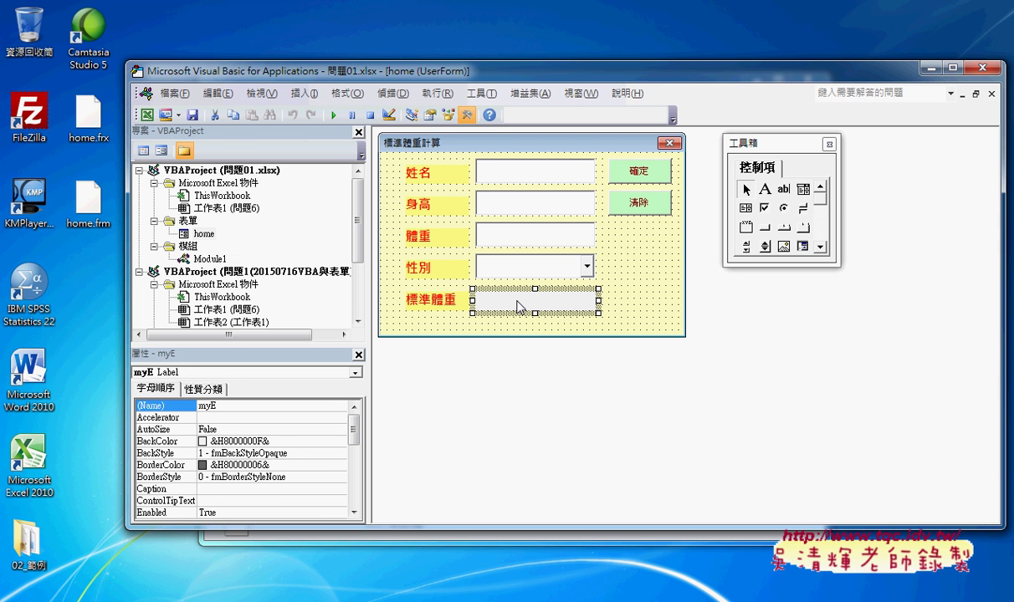
pyautogui.click(609, 168)
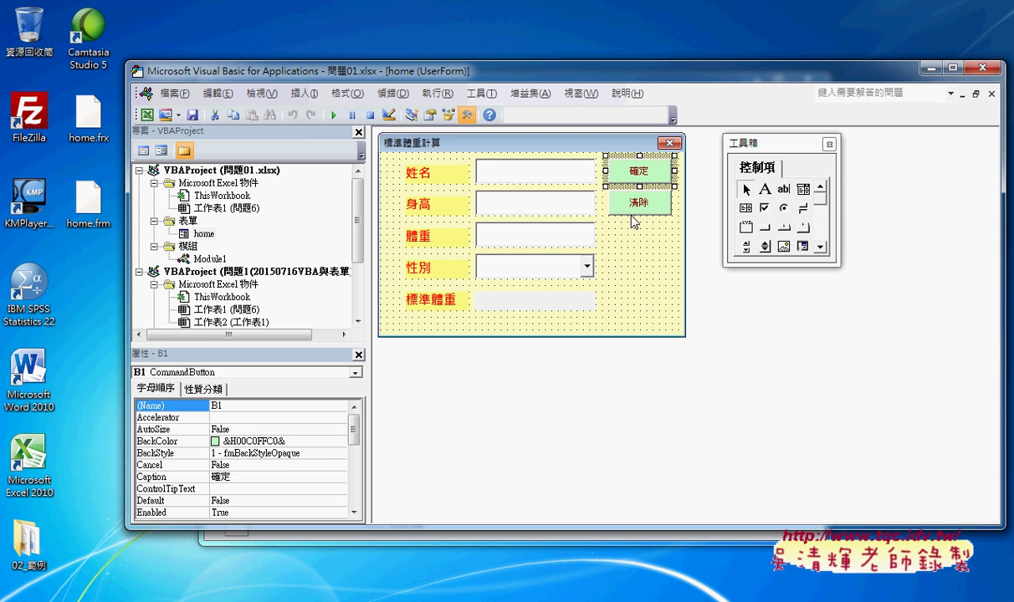
pyautogui.click(638, 215)
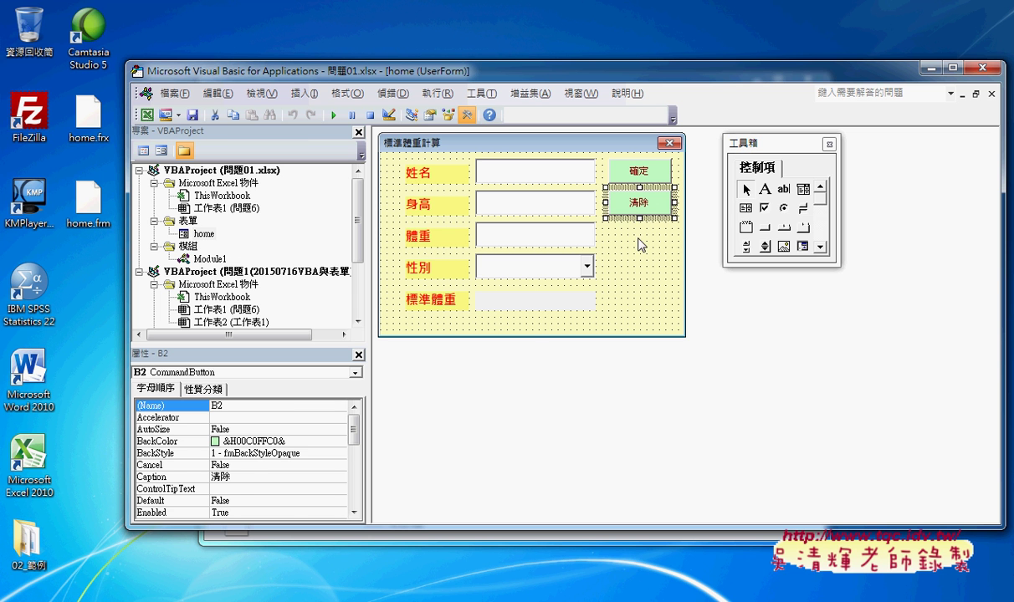
pyautogui.click(644, 276)
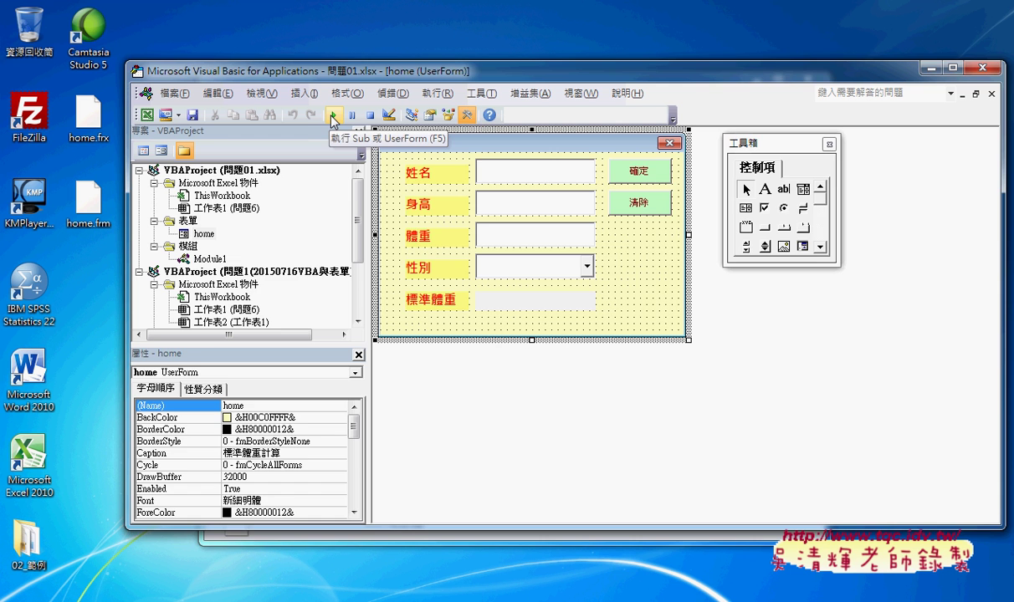
pyautogui.click(333, 117)
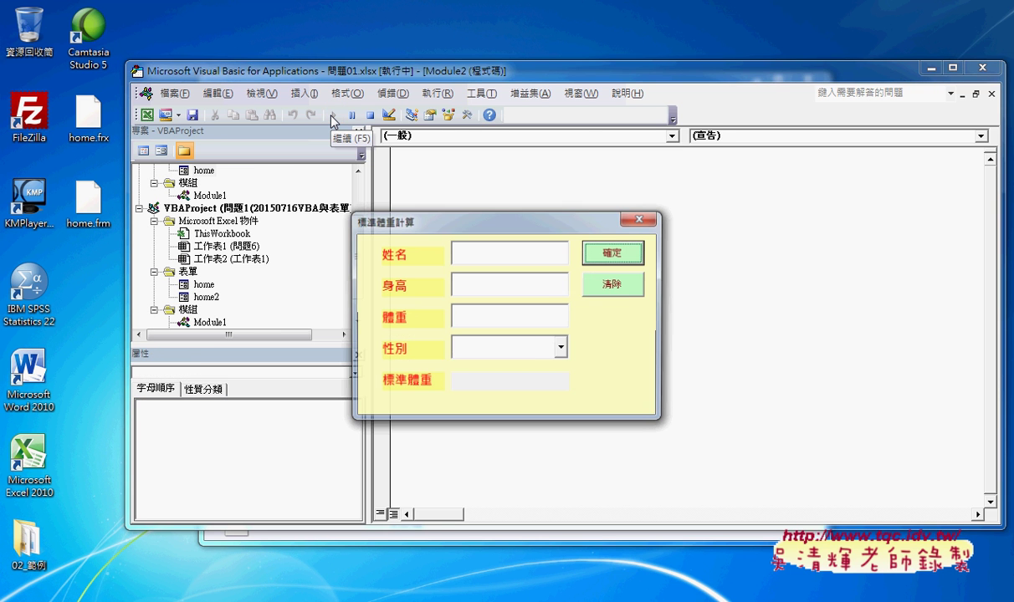
pyautogui.click(641, 218)
pyautogui.moveTo(272, 596)
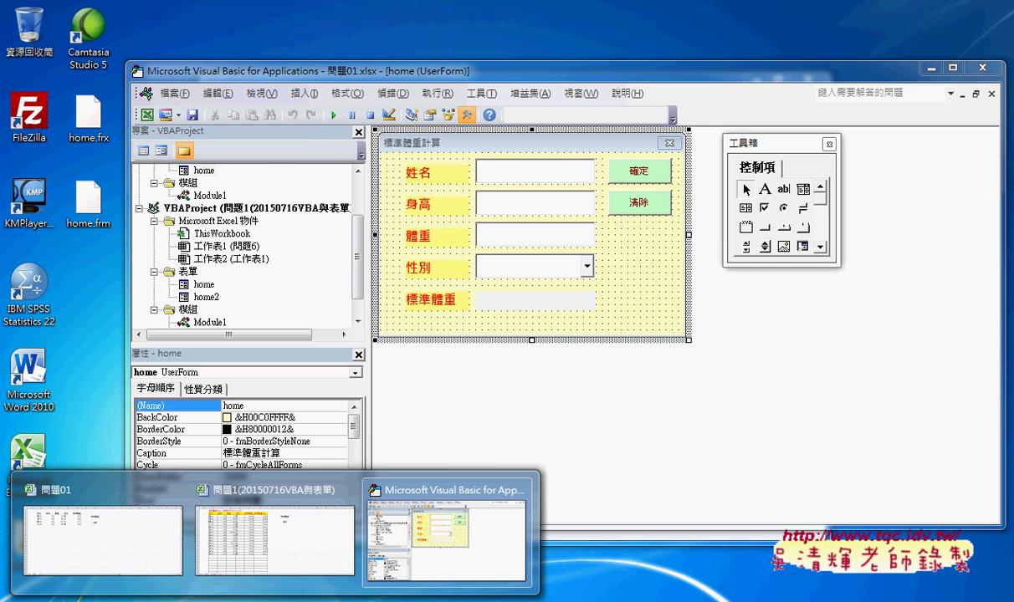
pyautogui.moveTo(265, 565)
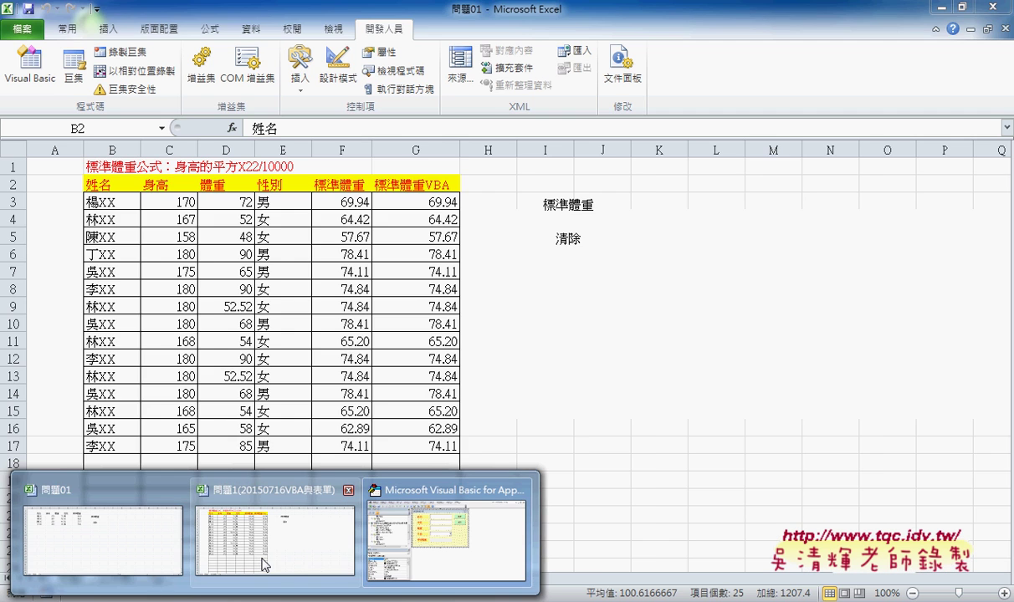
pyautogui.click(158, 548)
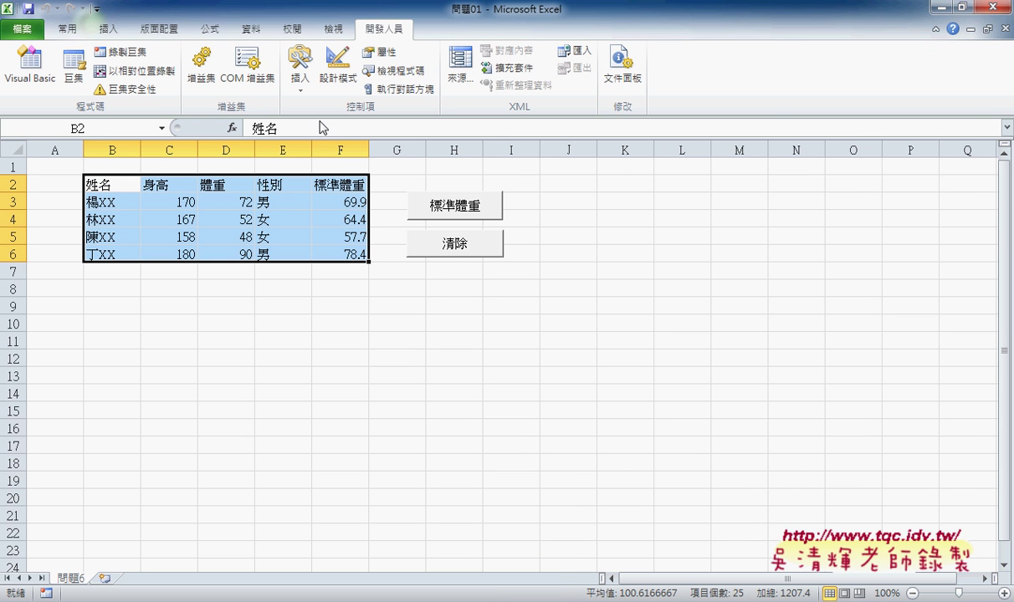
pyautogui.click(30, 79)
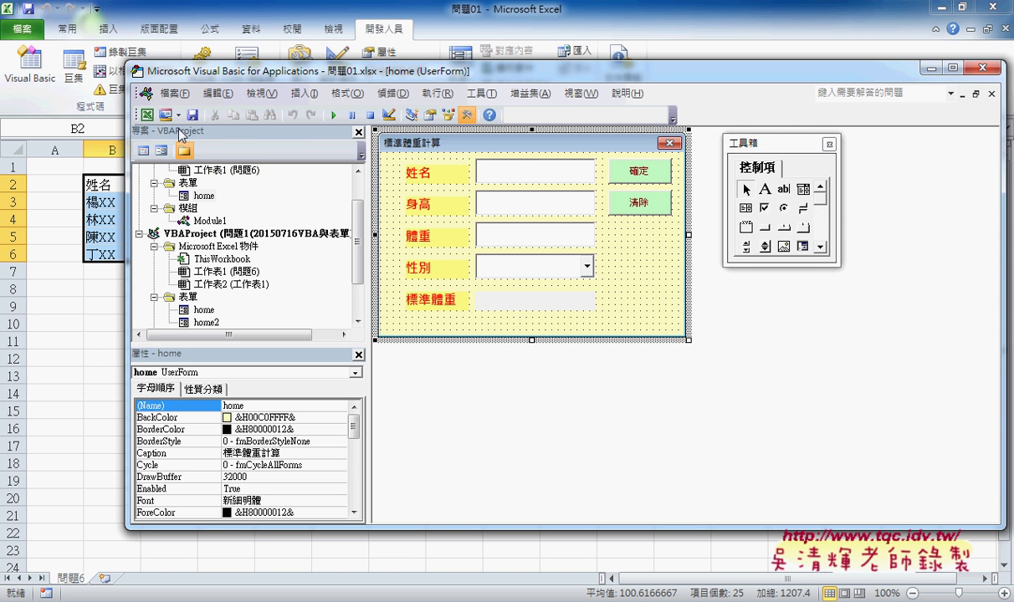
# Step: Open Module1 and insert a new procedure named 啟動表單
pyautogui.scroll(1, 343, 235)
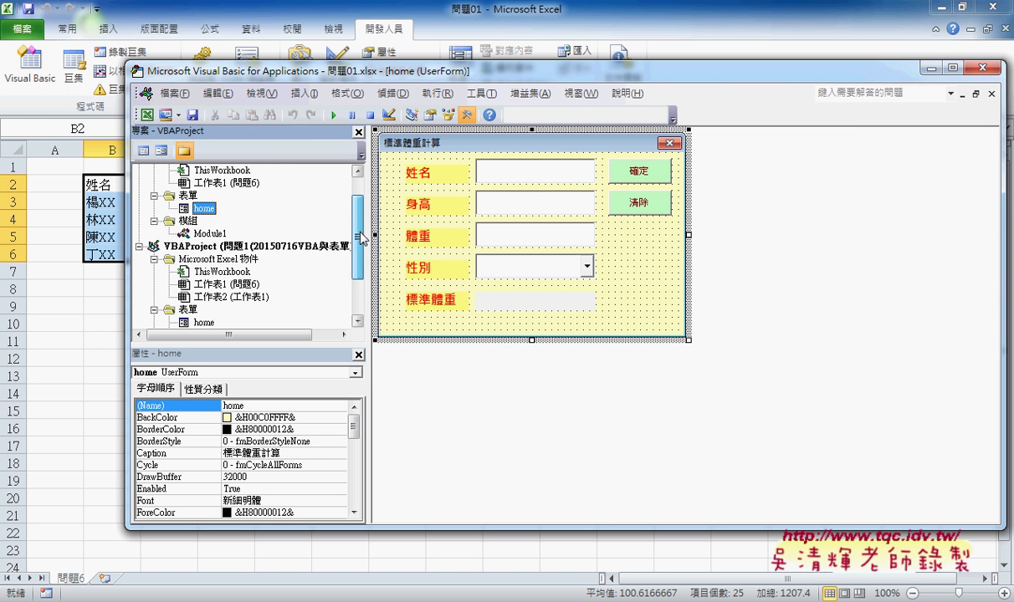
pyautogui.doubleClick(209, 233)
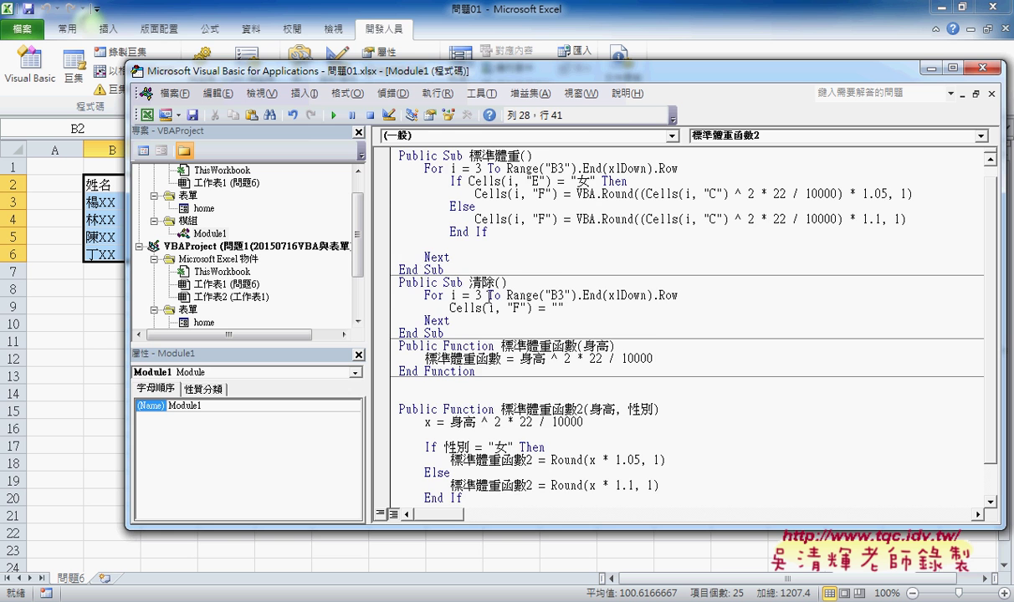
pyautogui.scroll(-1, 462, 281)
pyautogui.click(306, 94)
pyautogui.click(311, 110)
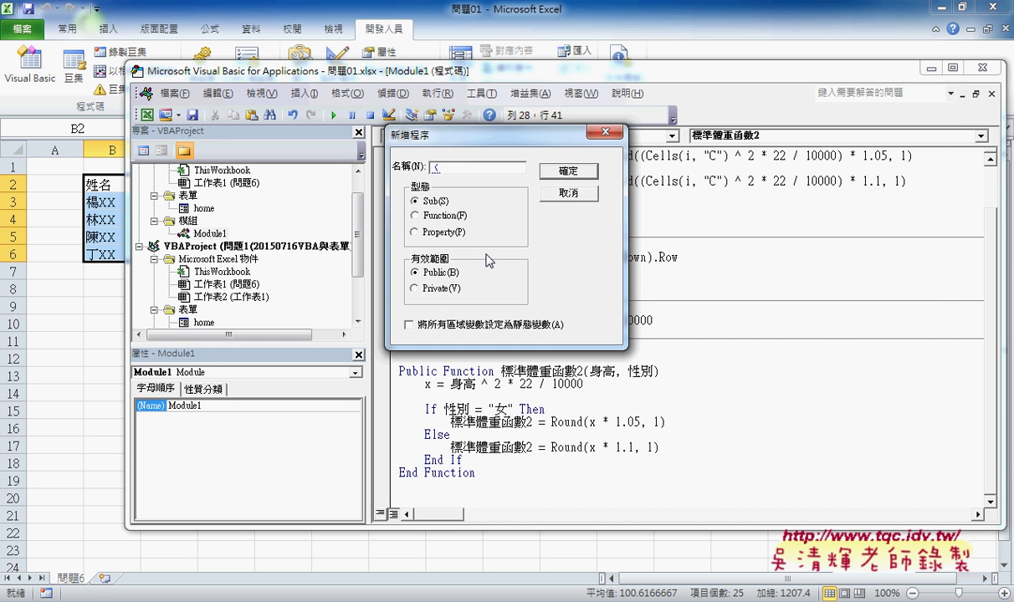
pyautogui.write('起ㄉㄨㄥ')
pyautogui.write('表')
pyautogui.write('單')
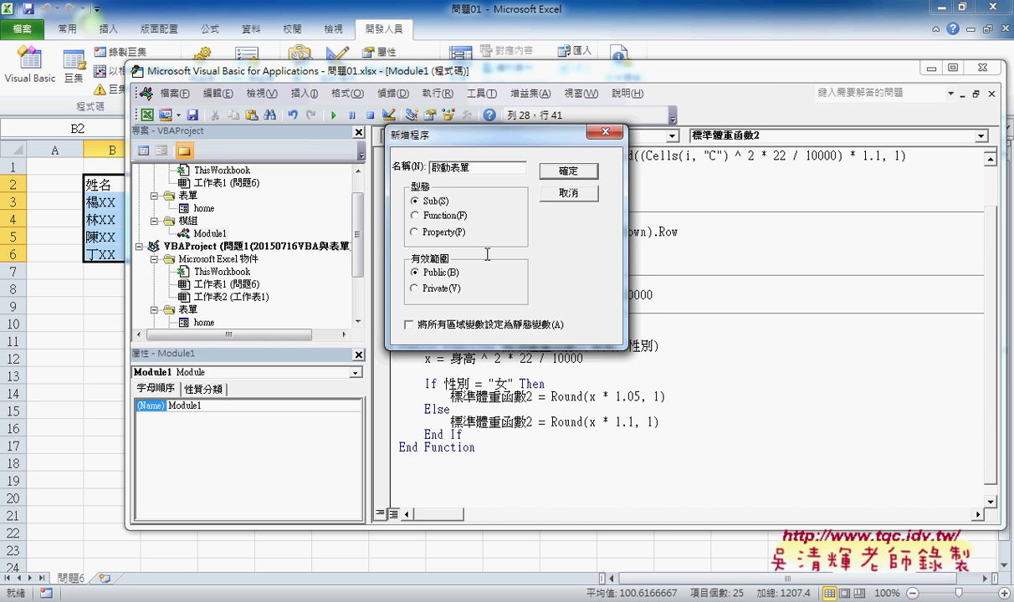
pyautogui.press('Return')
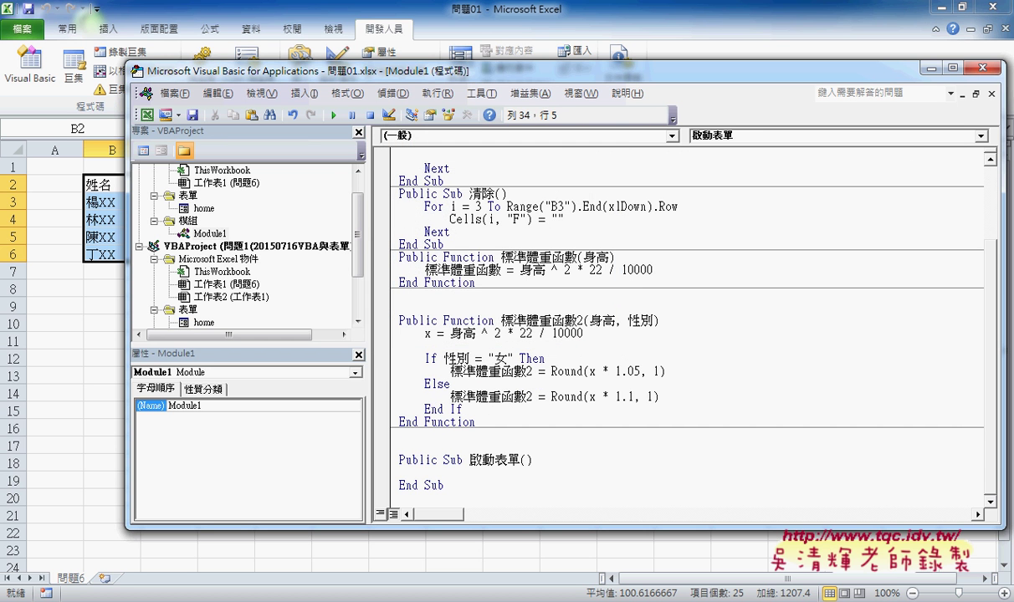
# Step: Write home.Show in the 啟動表單 body and return to Excel
pyautogui.press('Tab')
pyautogui.write('home')
pyautogui.write('.sh')
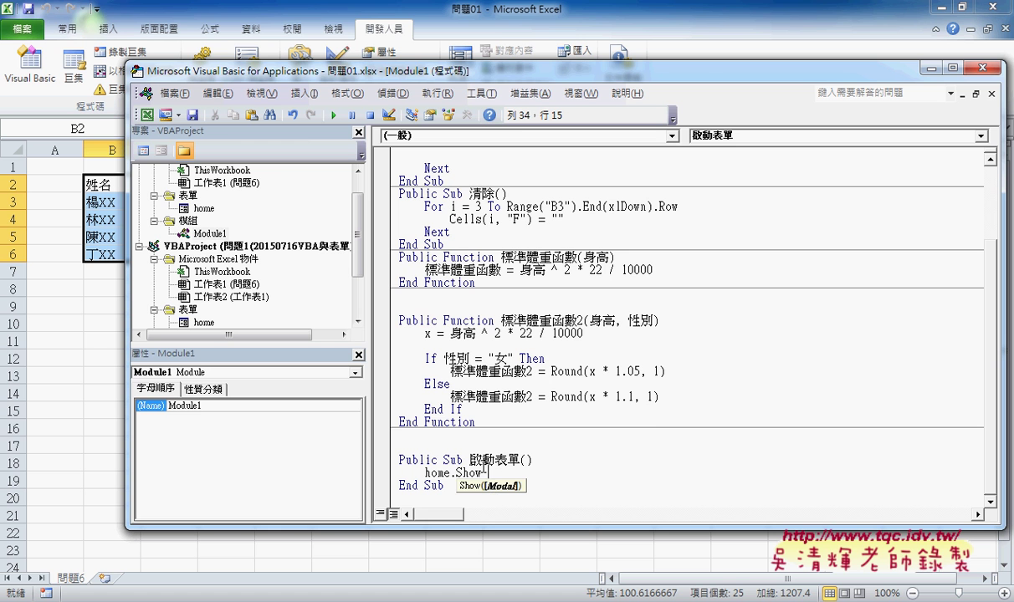
pyautogui.moveTo(444, 460); pyautogui.dragTo(507, 459)
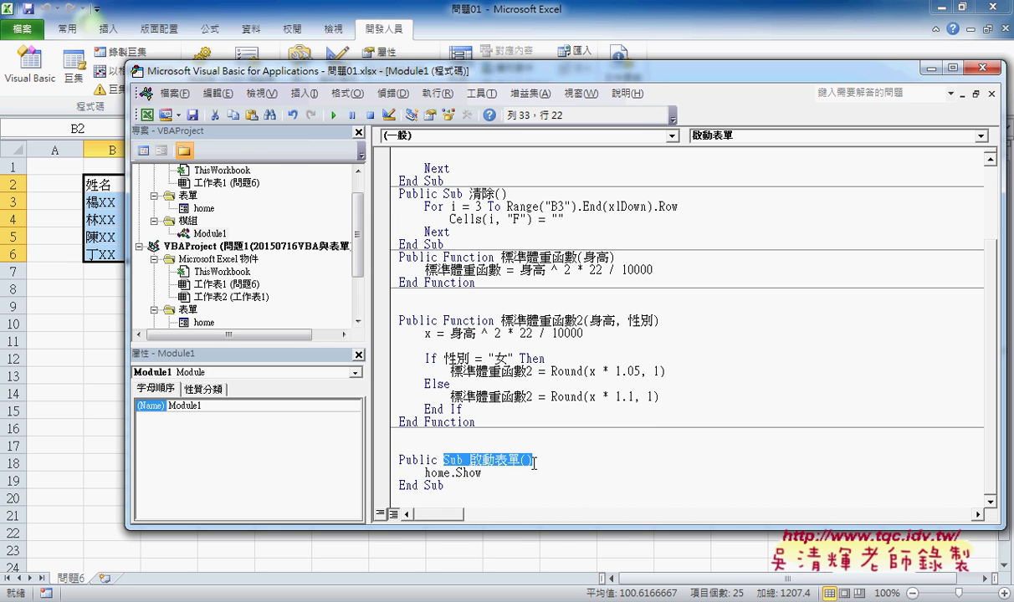
pyautogui.hotkey('alt', 'F11')
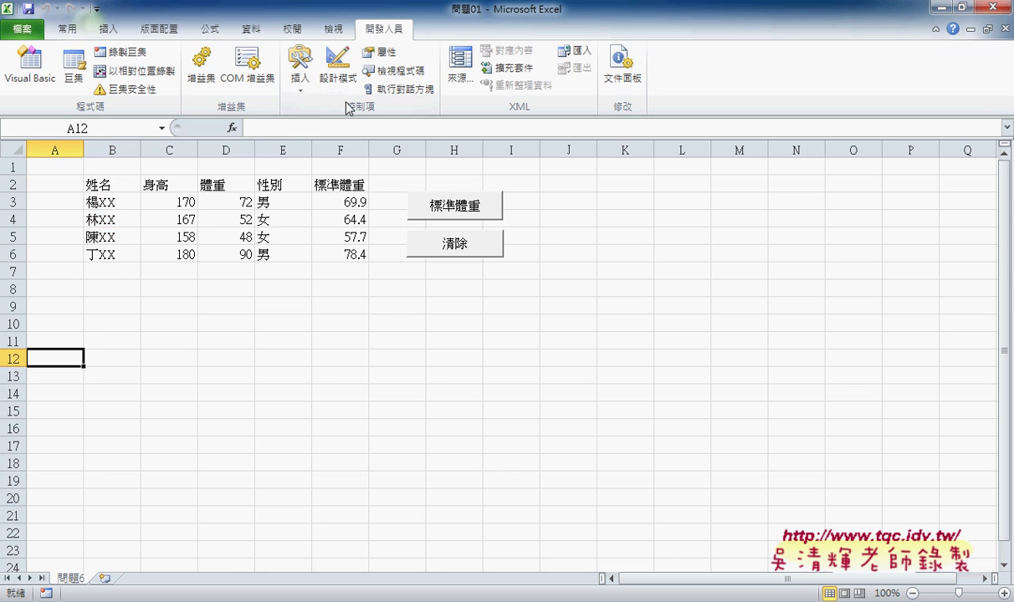
# Step: Draw a Form Control button below 清除 on sheet 問題6 and assign it the 啟動表單 macro
pyautogui.click(299, 67)
pyautogui.click(292, 125)
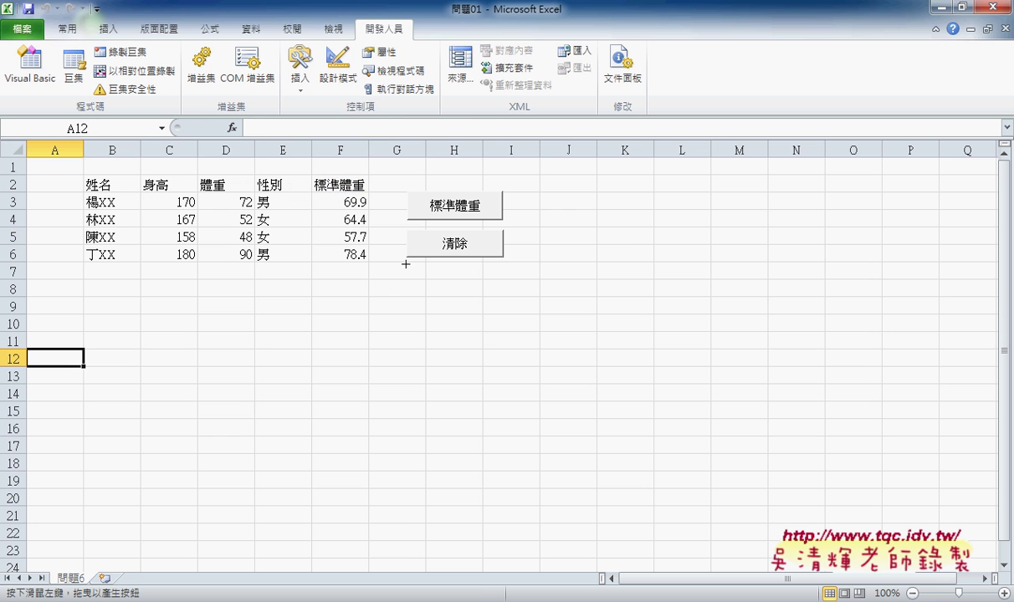
pyautogui.moveTo(406, 264); pyautogui.dragTo(505, 291)
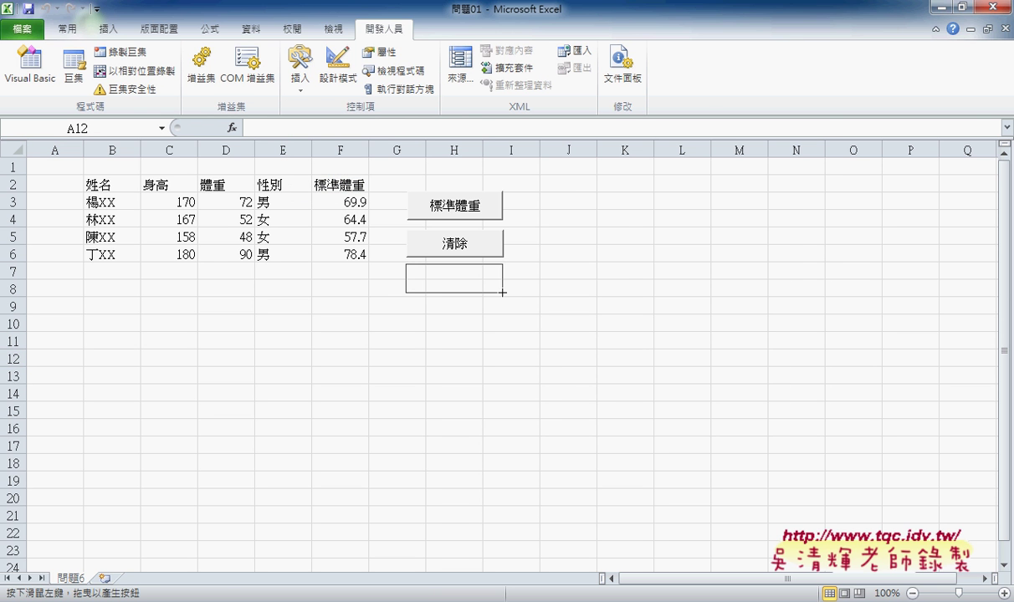
pyautogui.click(539, 226)
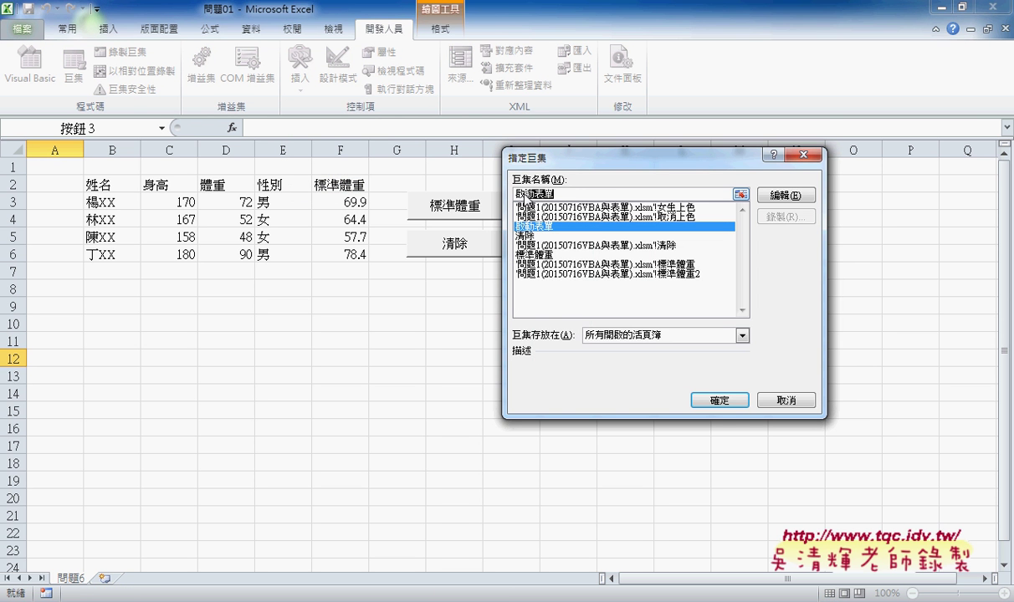